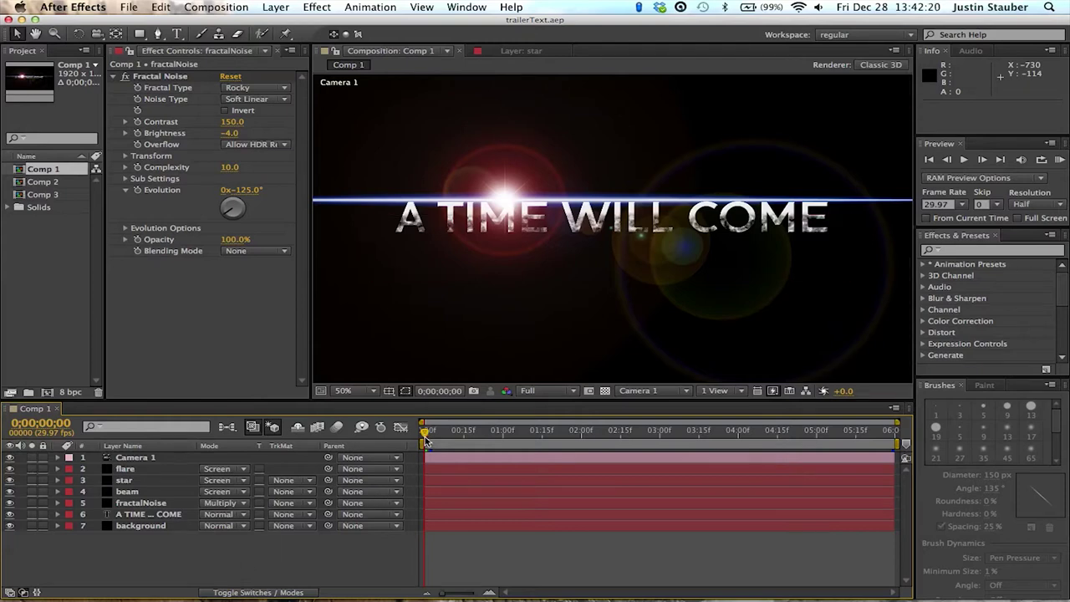
# - Preview the finished animation, then create Comp 4 and type the title 'A TIME WILL COME'
pyautogui.moveTo(426, 440); pyautogui.dragTo(379, 496)
pyautogui.press('super+n')
pyautogui.press('Return')
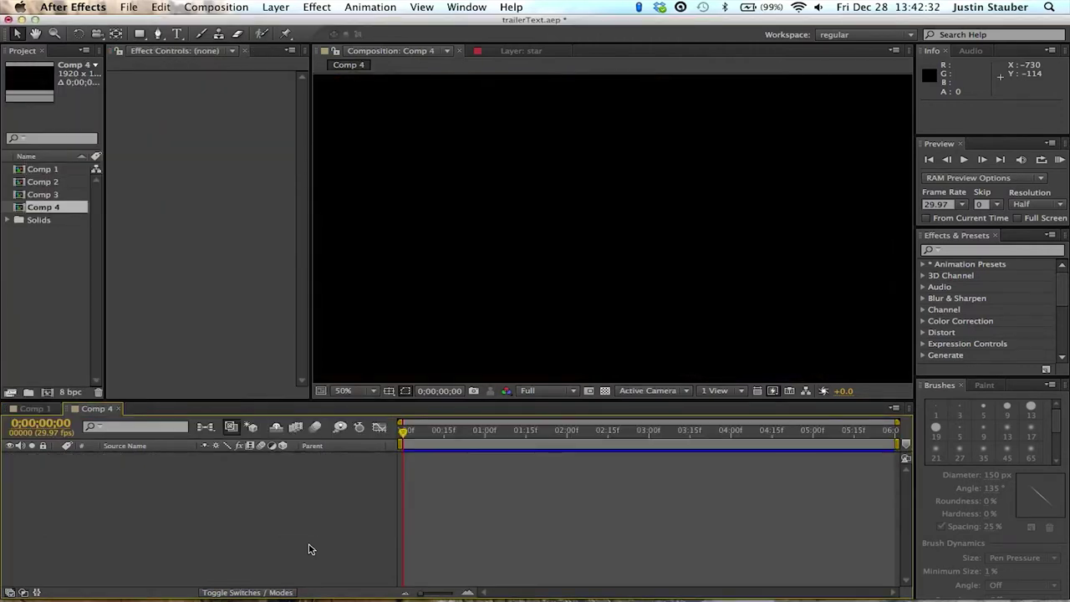
pyautogui.click(177, 33)
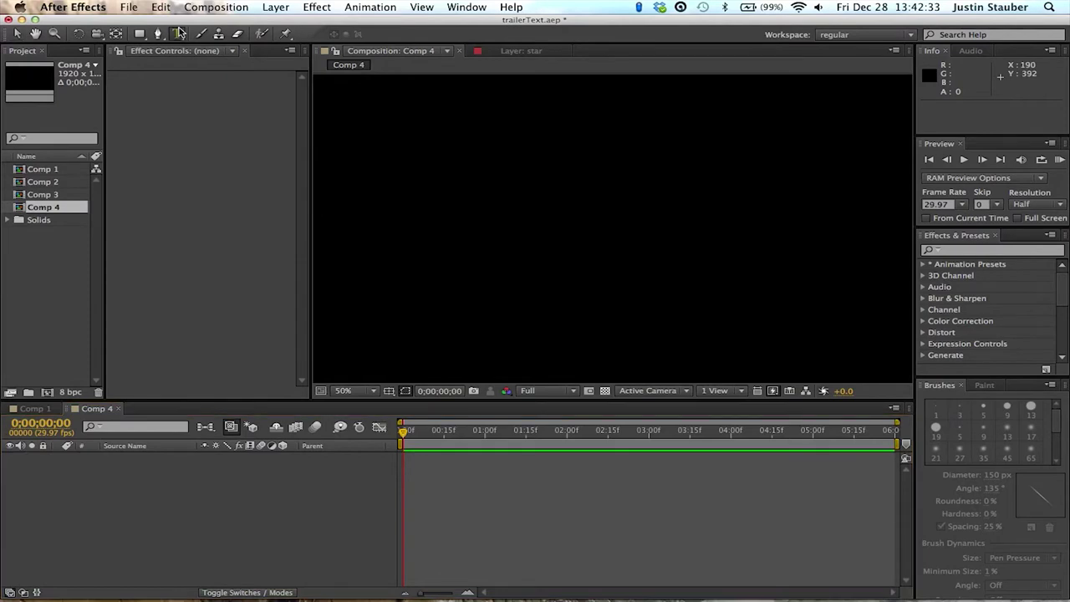
pyautogui.click(405, 168)
pyautogui.write('A ')
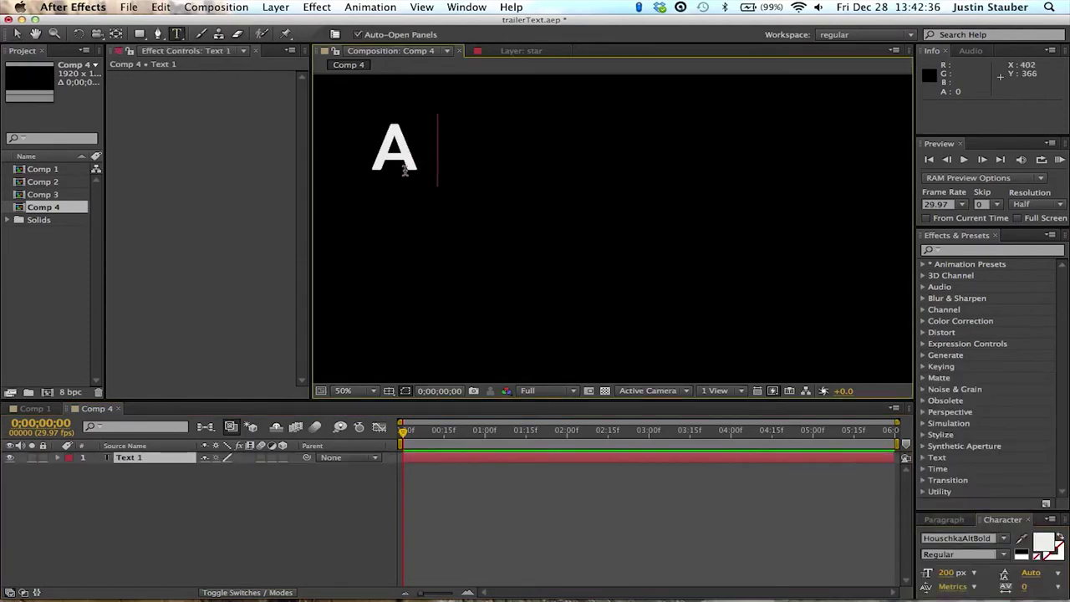
pyautogui.write('TIME WILL COME')
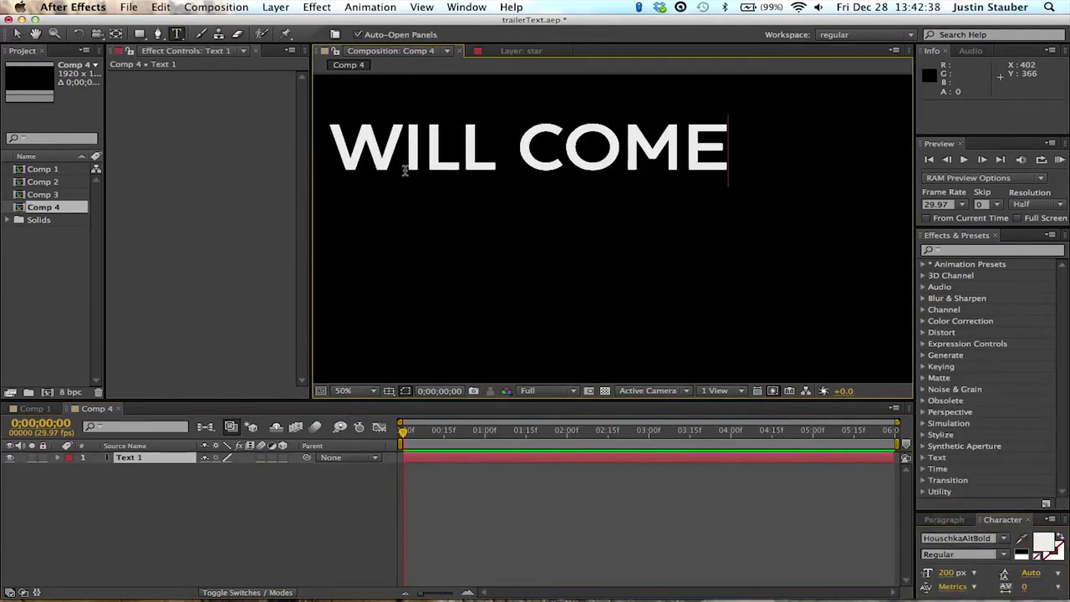
pyautogui.click(16, 33)
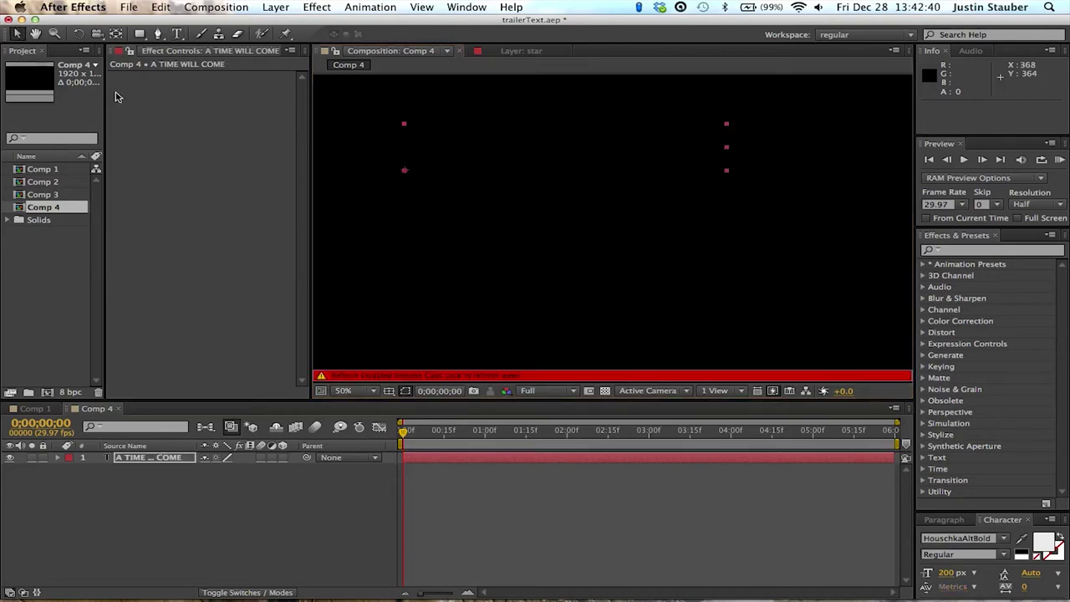
# - Centre the title layer in view and set its Scale to 80%
pyautogui.rightClick(450, 164)
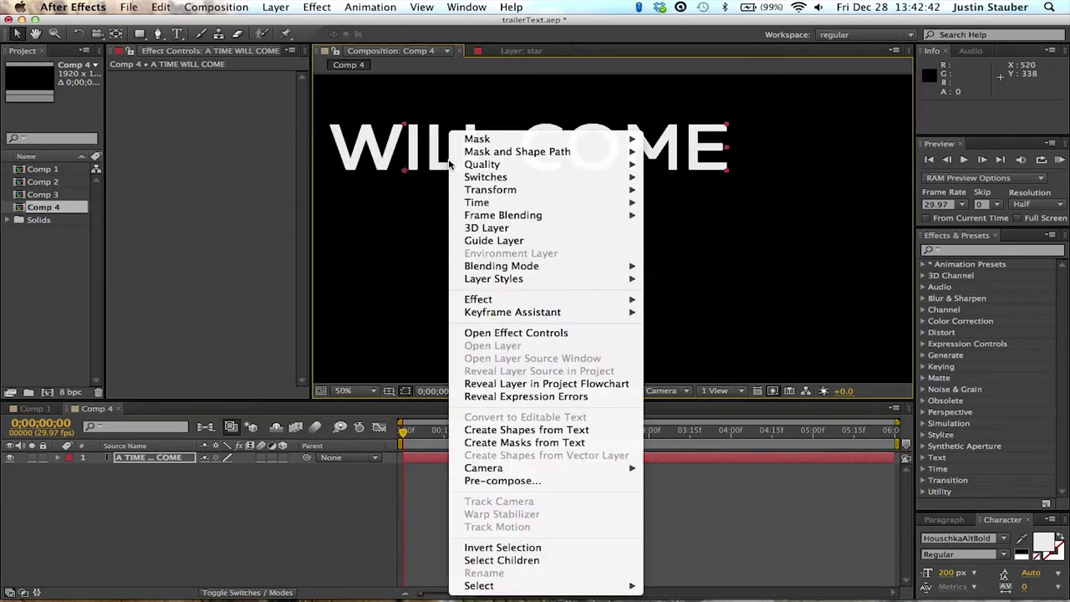
pyautogui.moveTo(522, 197)
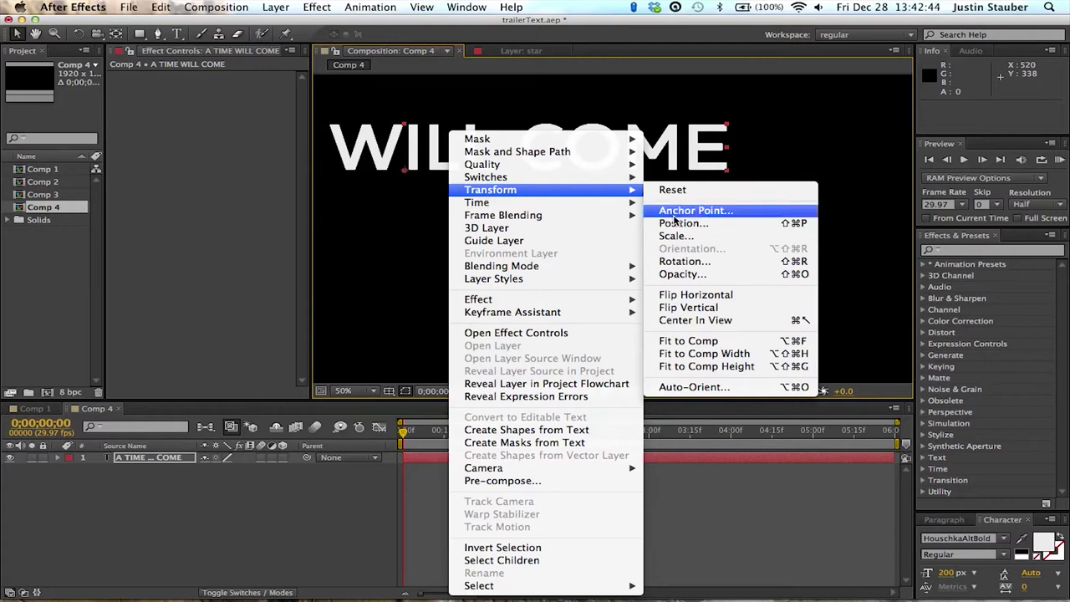
pyautogui.click(690, 319)
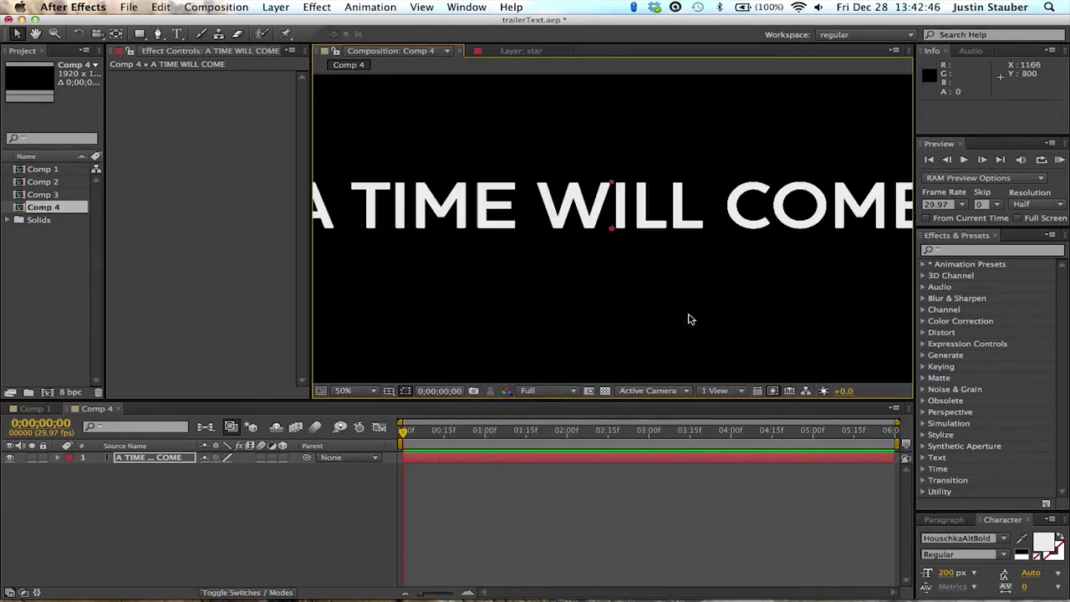
pyautogui.press(',')
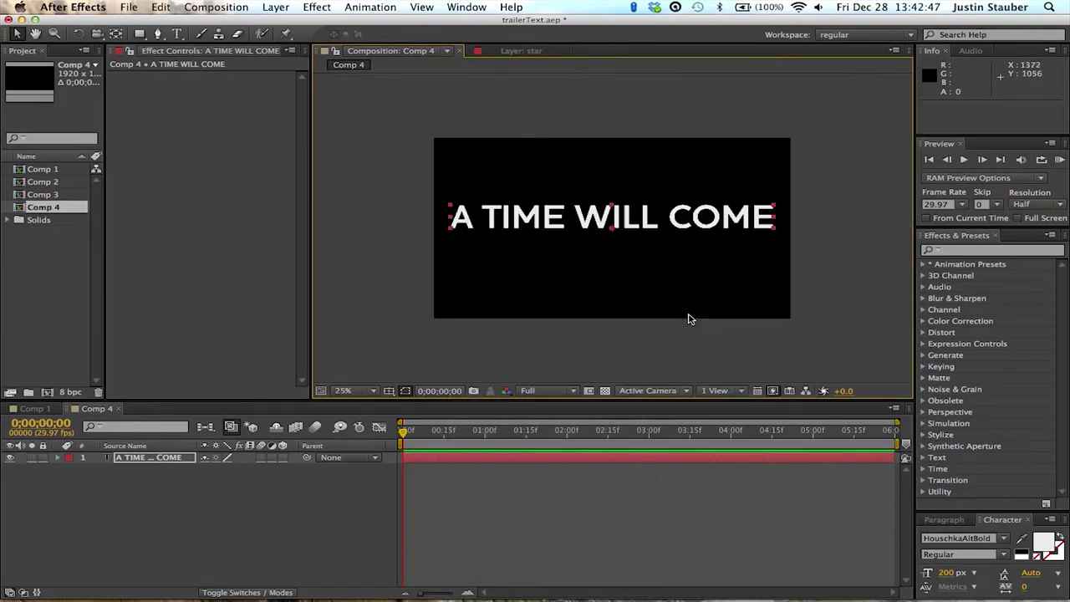
pyautogui.click(179, 459)
pyautogui.press('s')
pyautogui.click(228, 473)
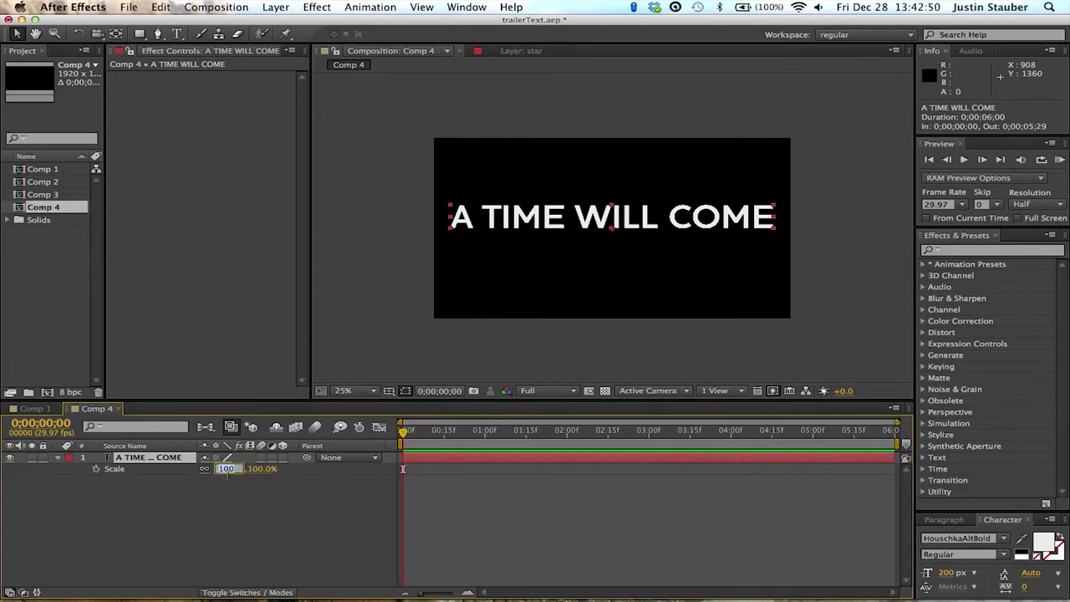
pyautogui.press('Return')
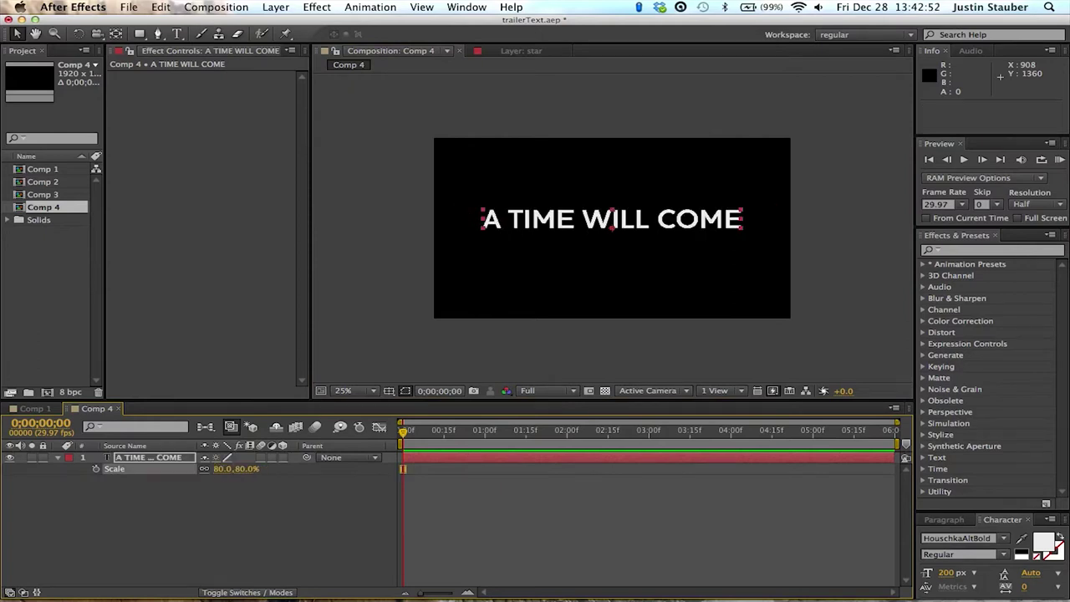
pyautogui.click(215, 502)
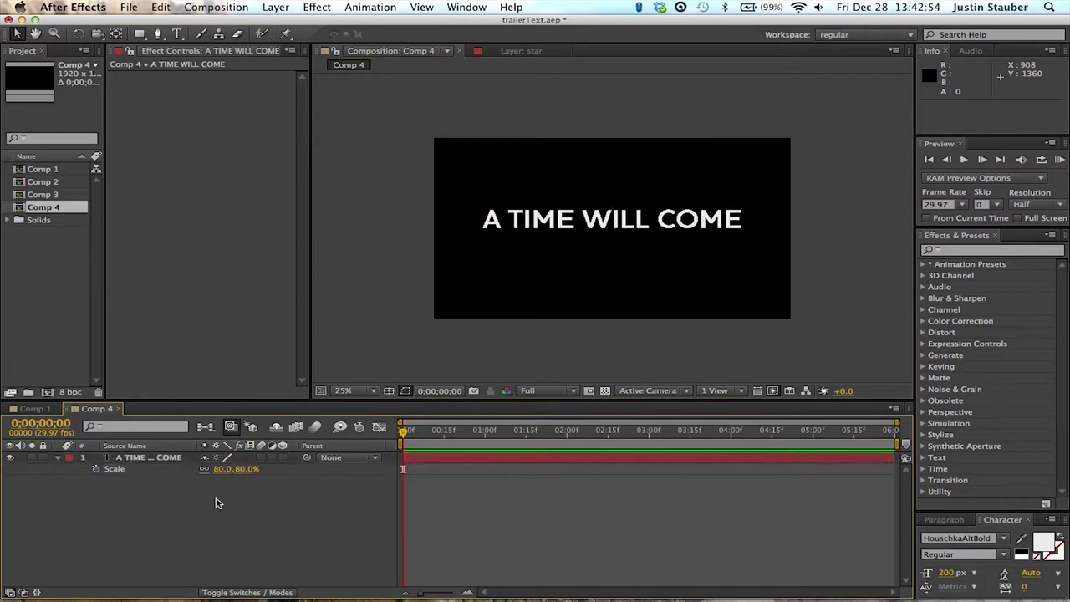
# - Find Bevel Alpha in Effects & Presets and apply it to the title layer
pyautogui.click(995, 249)
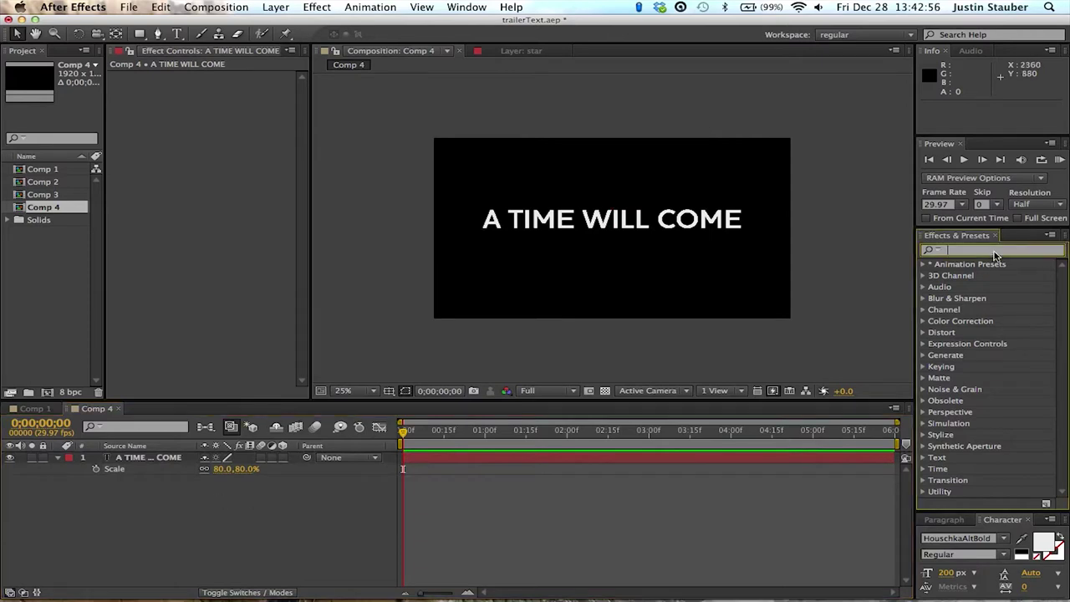
pyautogui.write('bevel')
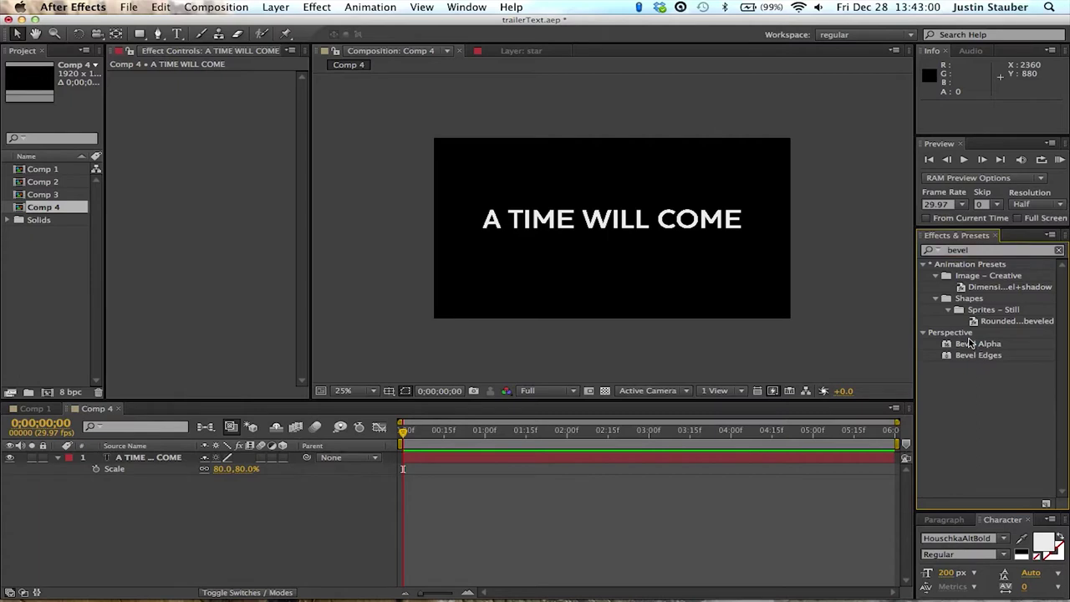
pyautogui.moveTo(968, 343); pyautogui.dragTo(154, 459)
# - Raise the bevel's Light Intensity to 1.00, then add a new black solid
pyautogui.click(229, 148)
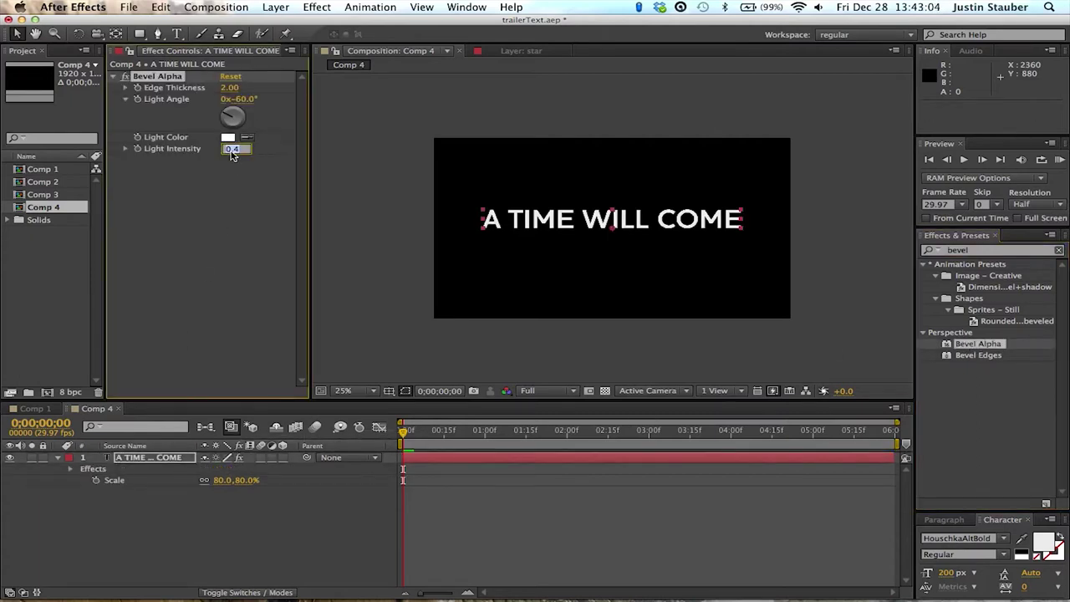
pyautogui.write('1')
pyautogui.press('Return')
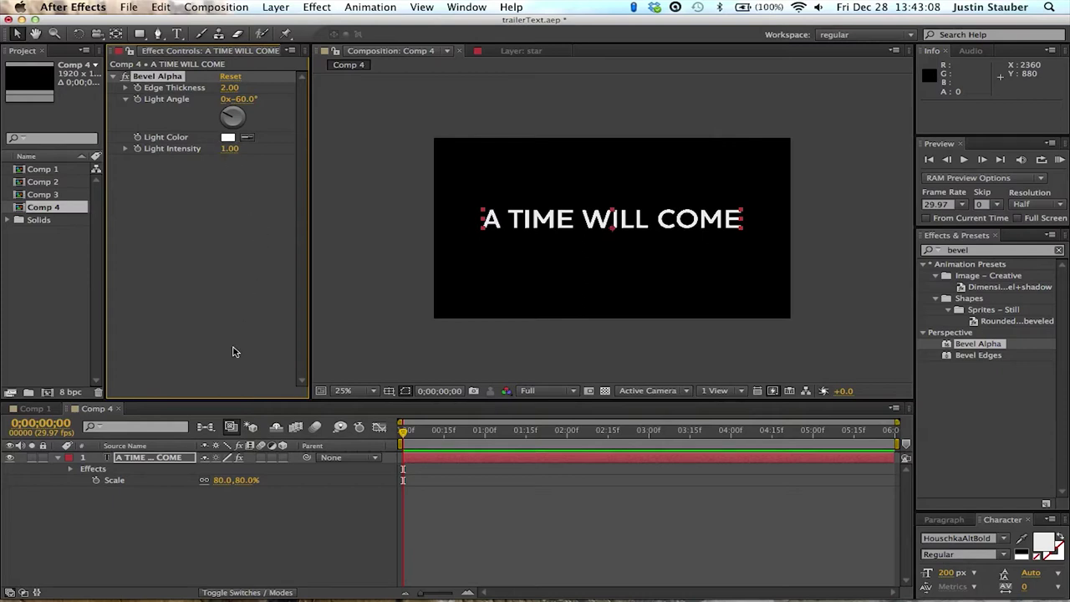
pyautogui.click(236, 532)
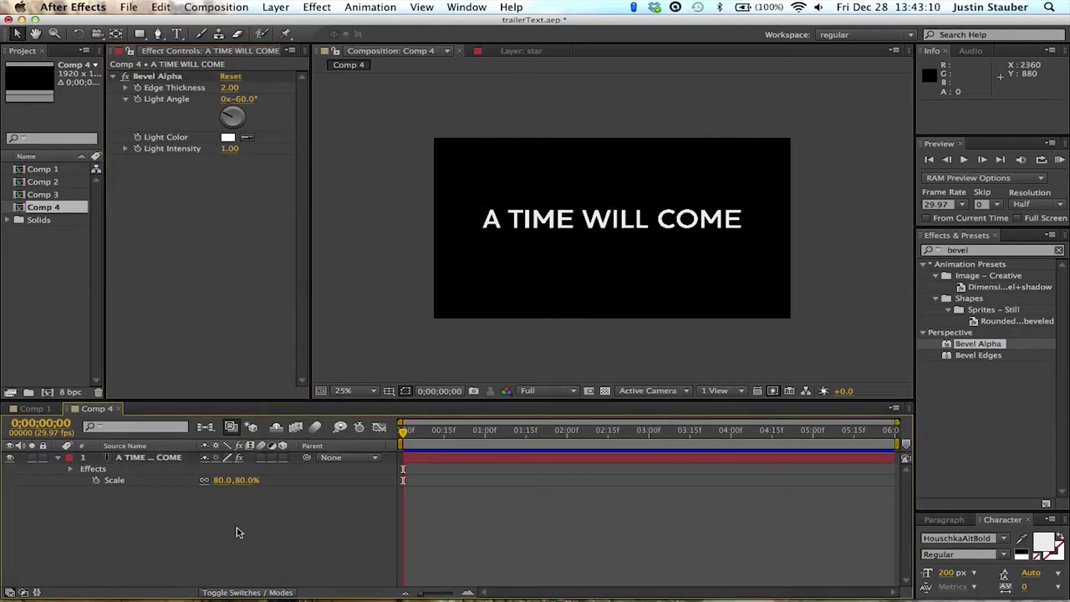
pyautogui.press('super+y')
pyautogui.press('Return')
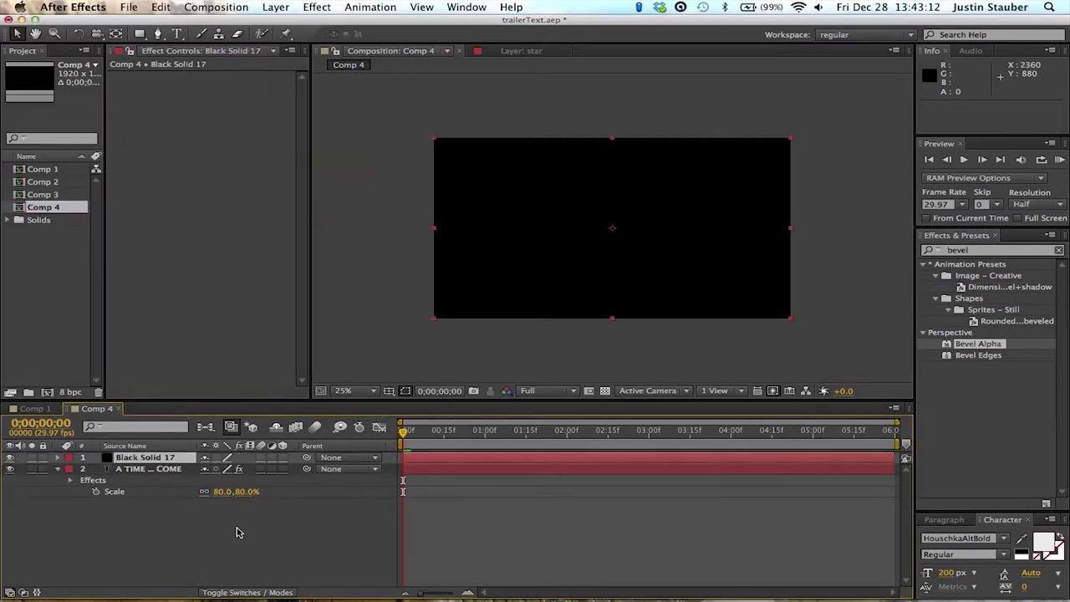
# - Apply Fractal Noise to the black solid with the Rocky fractal type
pyautogui.click(997, 249)
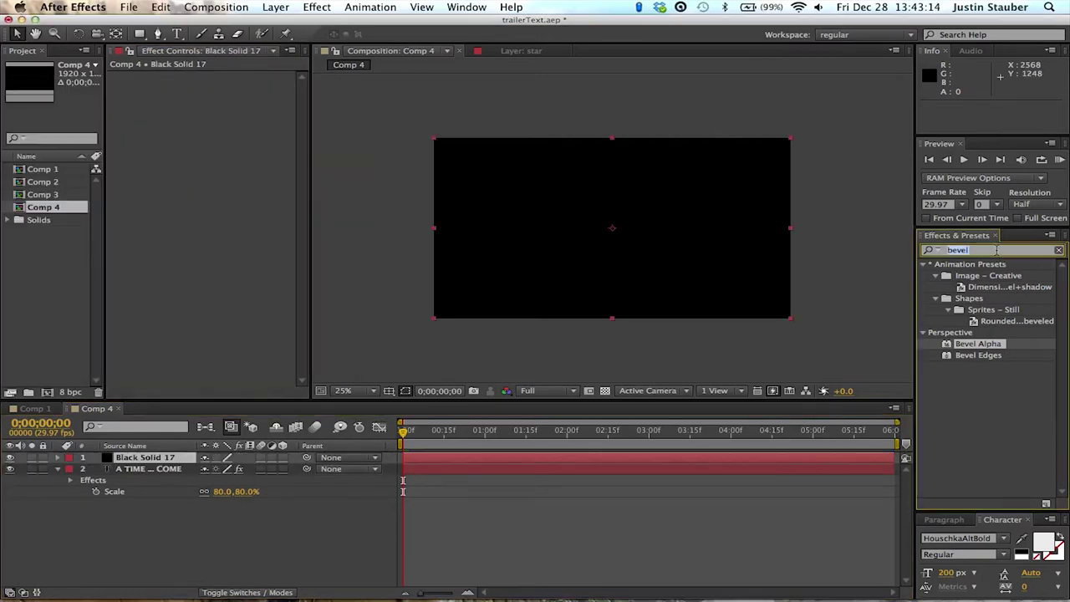
pyautogui.write('fractal no')
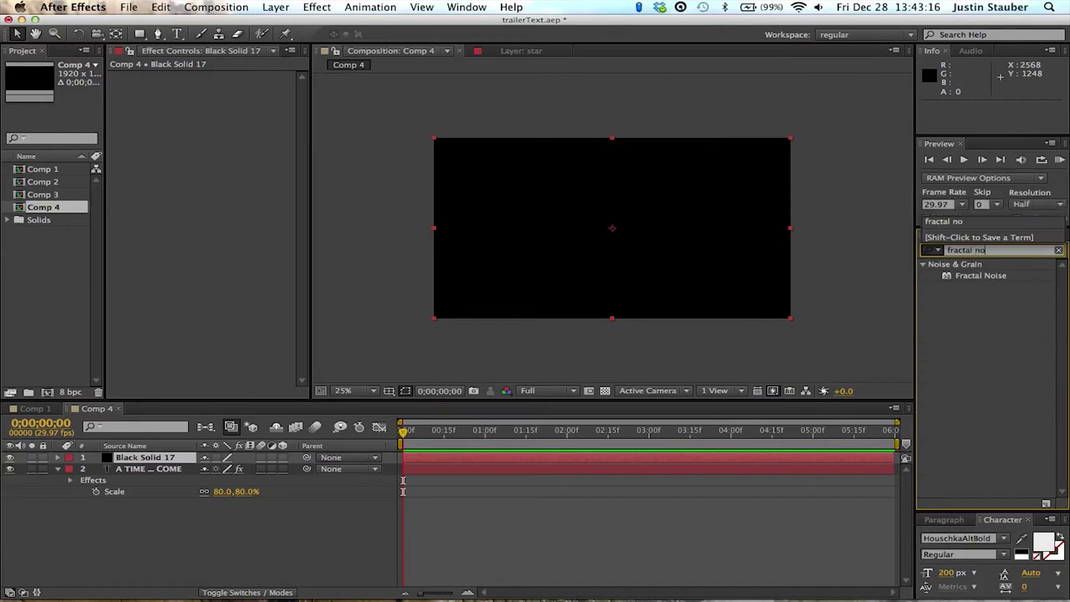
pyautogui.doubleClick(1000, 281)
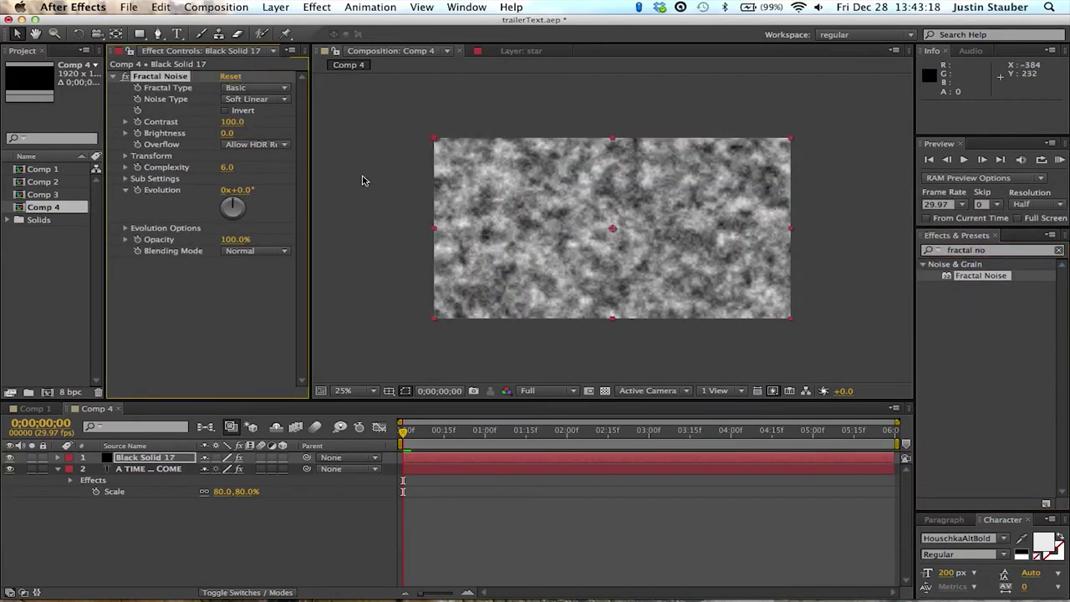
pyautogui.click(246, 90)
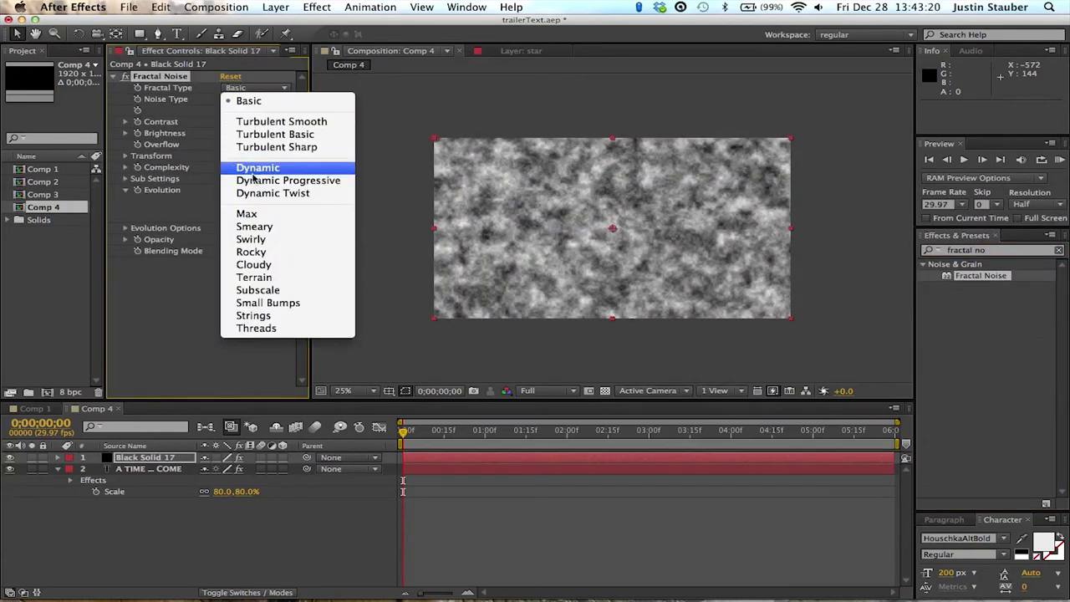
pyautogui.click(251, 252)
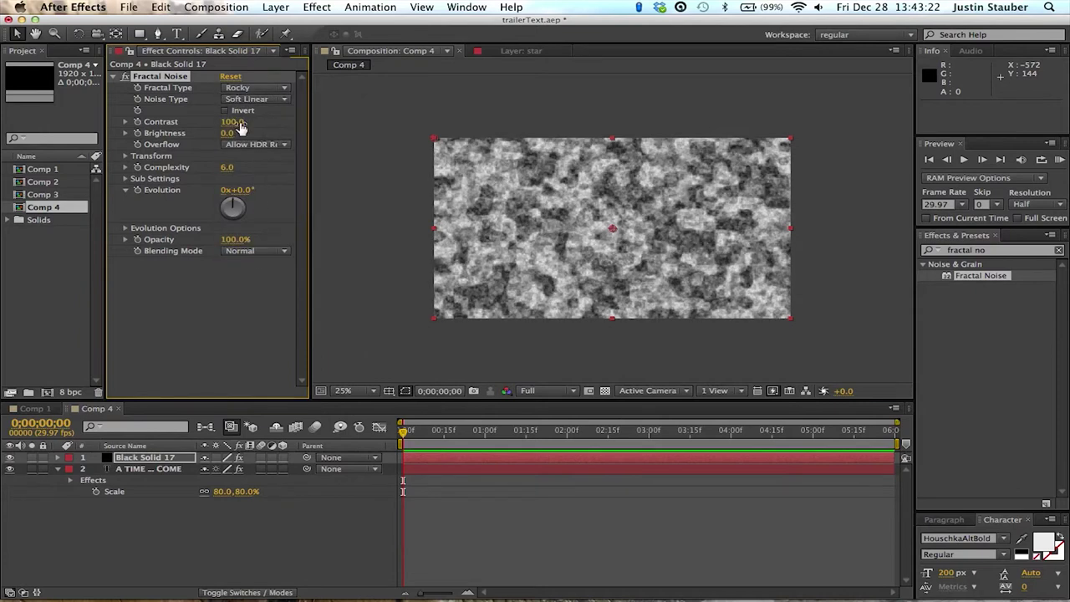
# - Set the noise to Contrast 150, Brightness -4 and Complexity 10
pyautogui.click(235, 122)
pyautogui.write('150')
pyautogui.press('Tab')
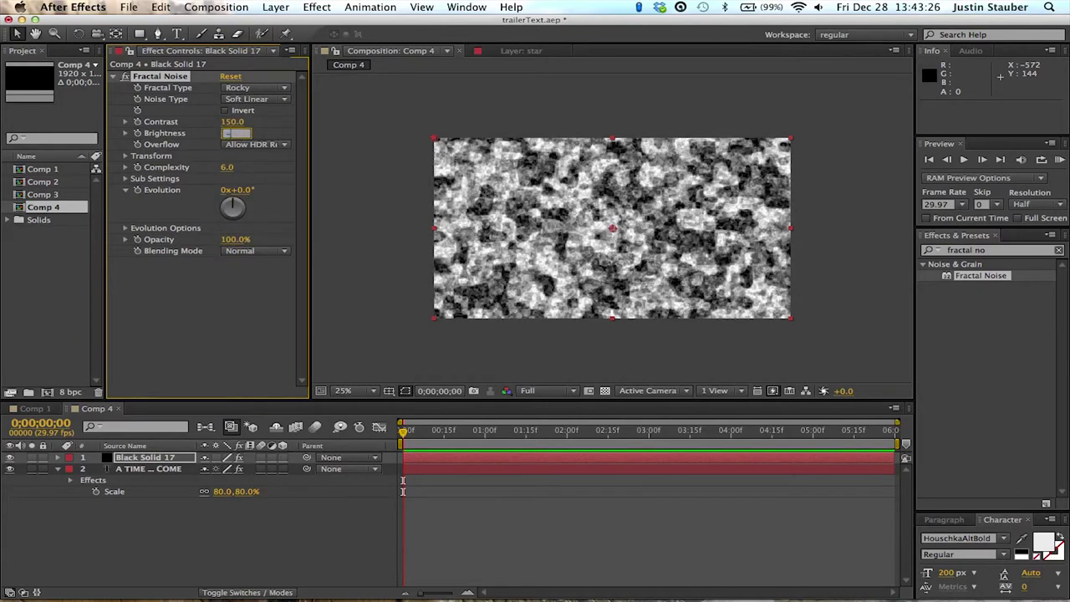
pyautogui.write('-4')
pyautogui.press('Tab')
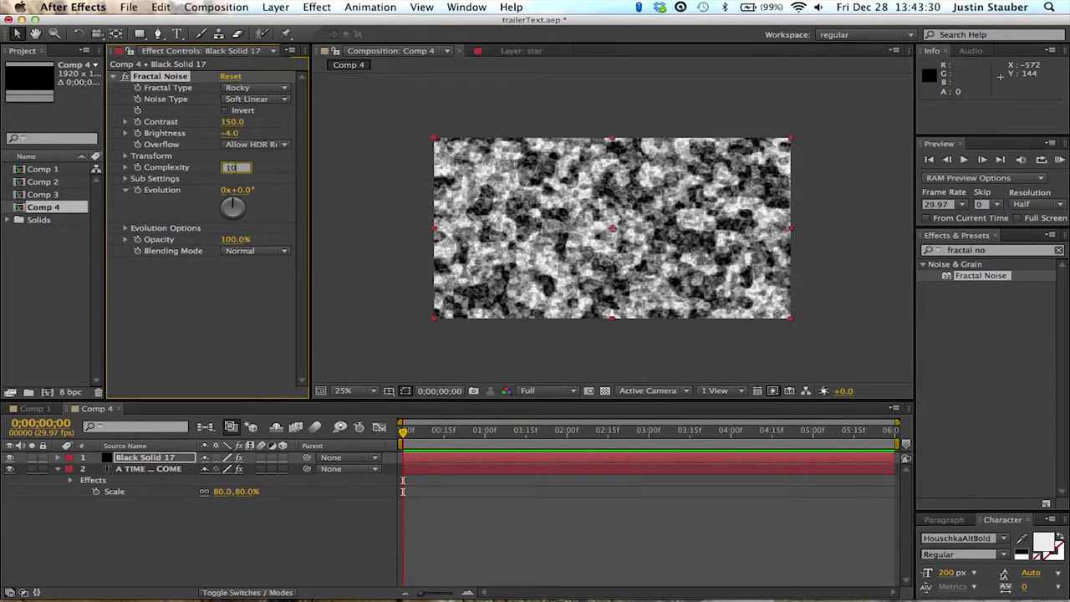
pyautogui.write('10')
pyautogui.press('Return')
pyautogui.click(175, 536)
# - Add Black Solid 18 and move it to the bottom of the layer stack
pyautogui.press('super+y')
pyautogui.press('Return')
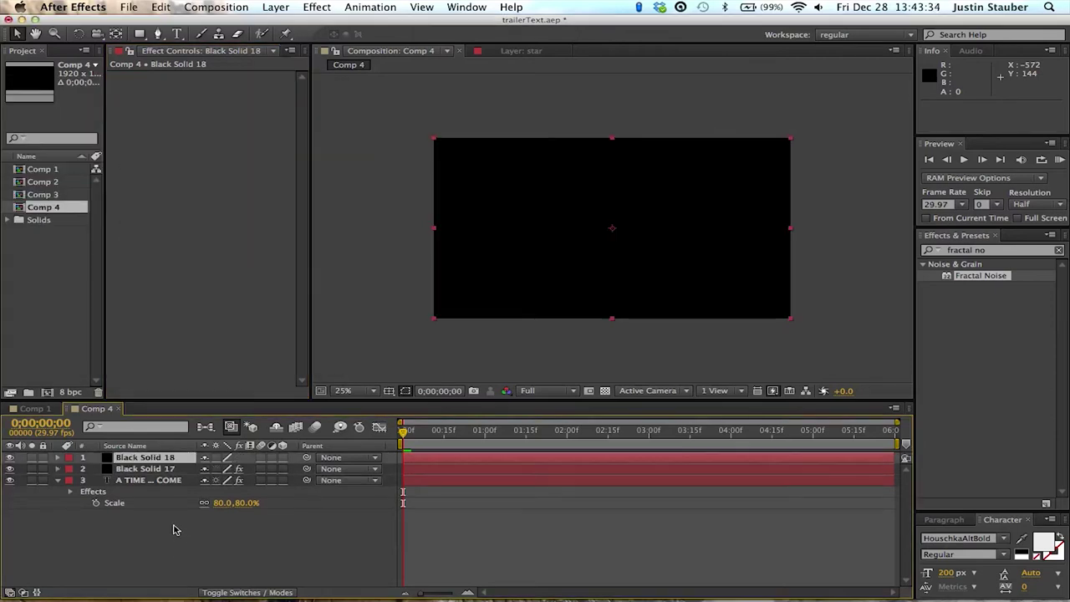
pyautogui.moveTo(161, 462); pyautogui.dragTo(162, 535)
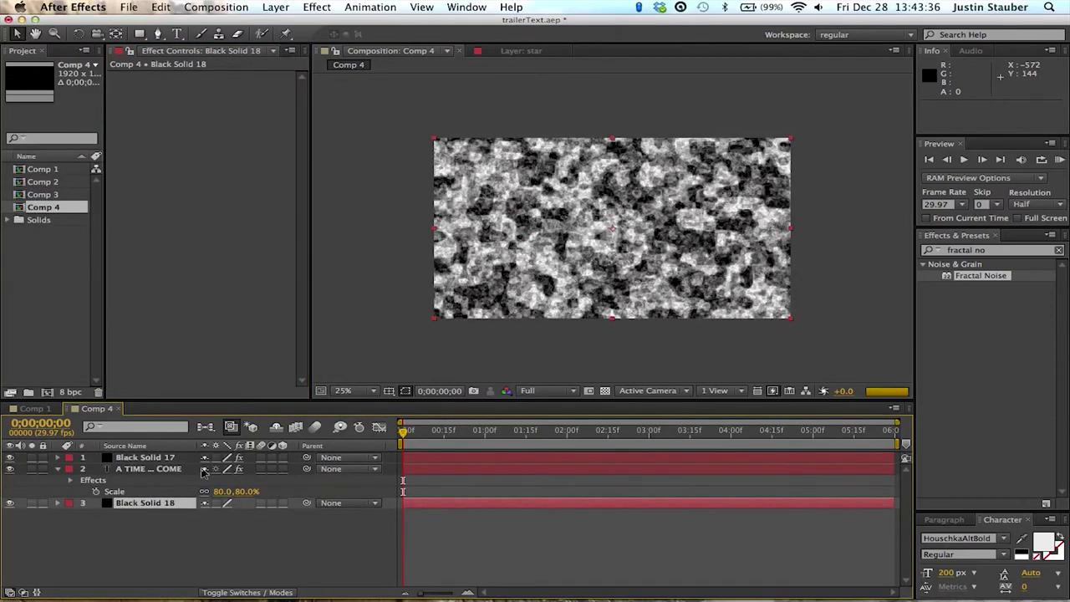
# - Set Black Solid 17 to Multiply and draw a rectangular mask over the title's lower half
pyautogui.click(176, 459)
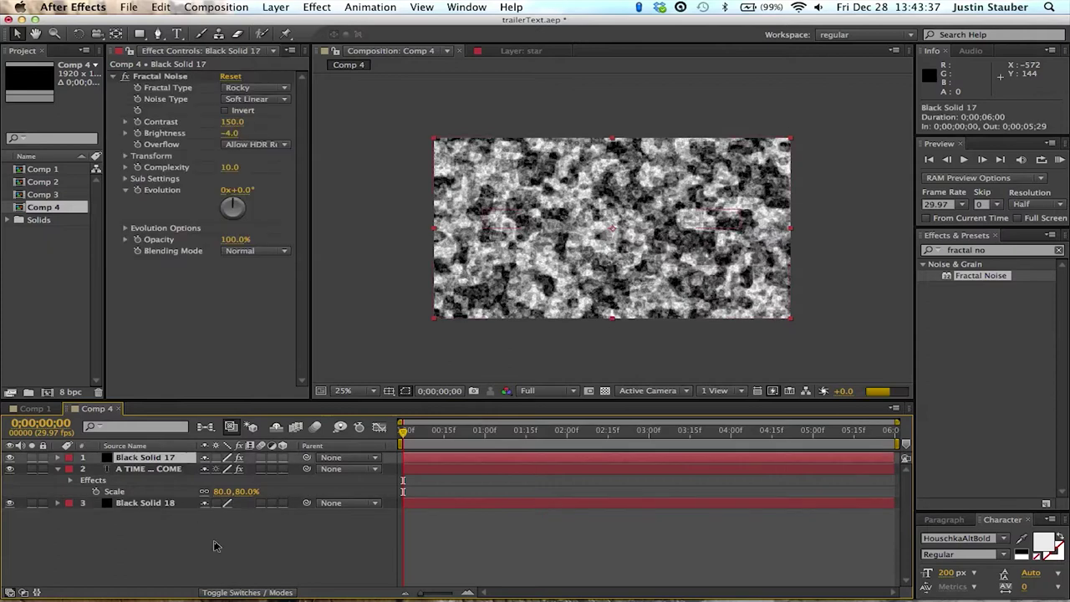
pyautogui.click(237, 592)
pyautogui.click(238, 458)
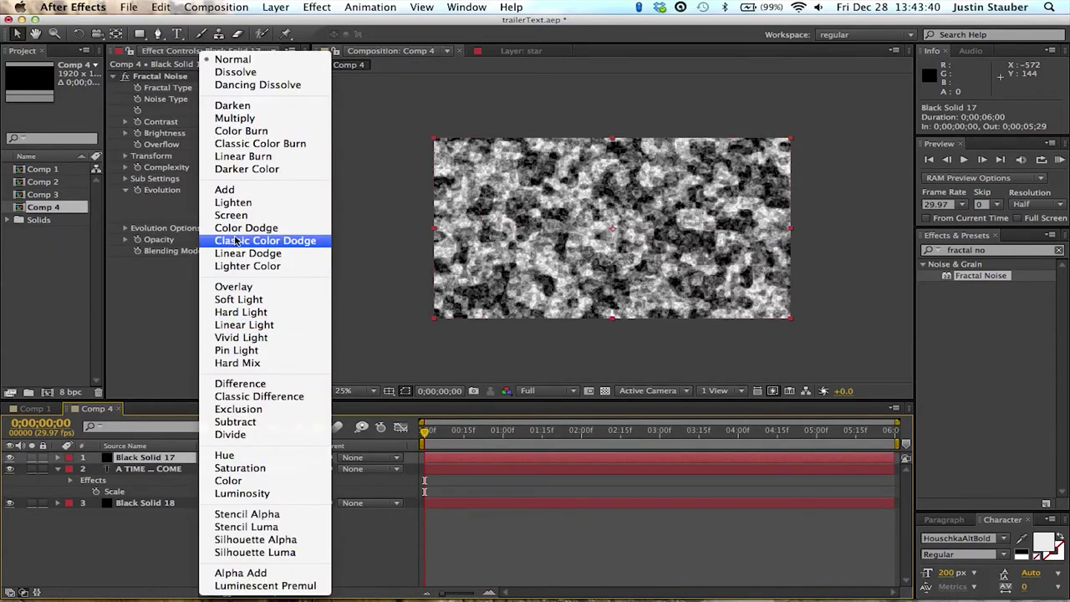
pyautogui.click(237, 119)
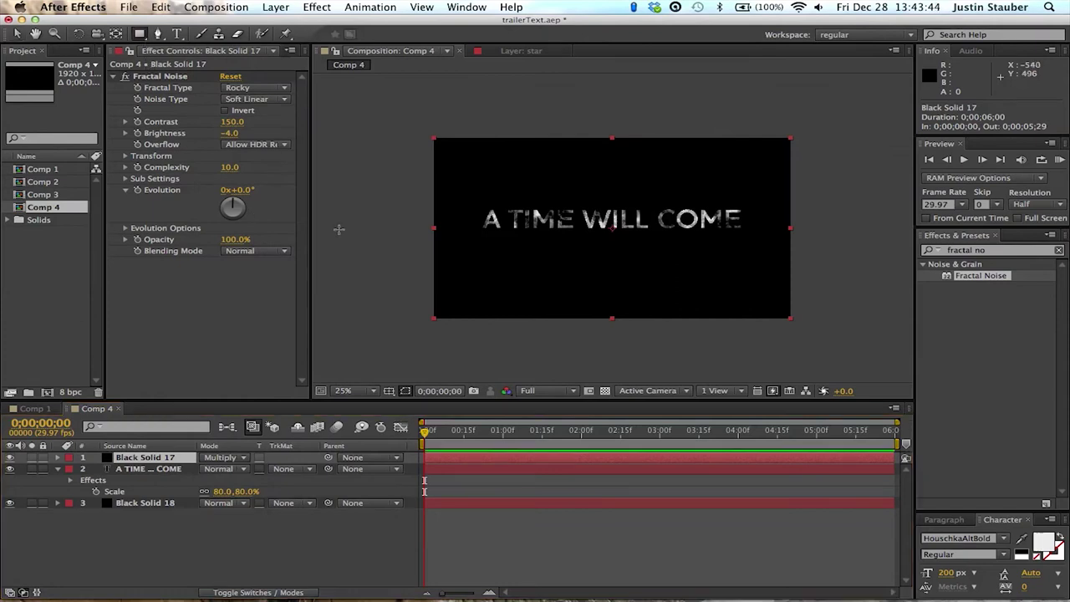
pyautogui.moveTo(390, 282); pyautogui.dragTo(864, 218)
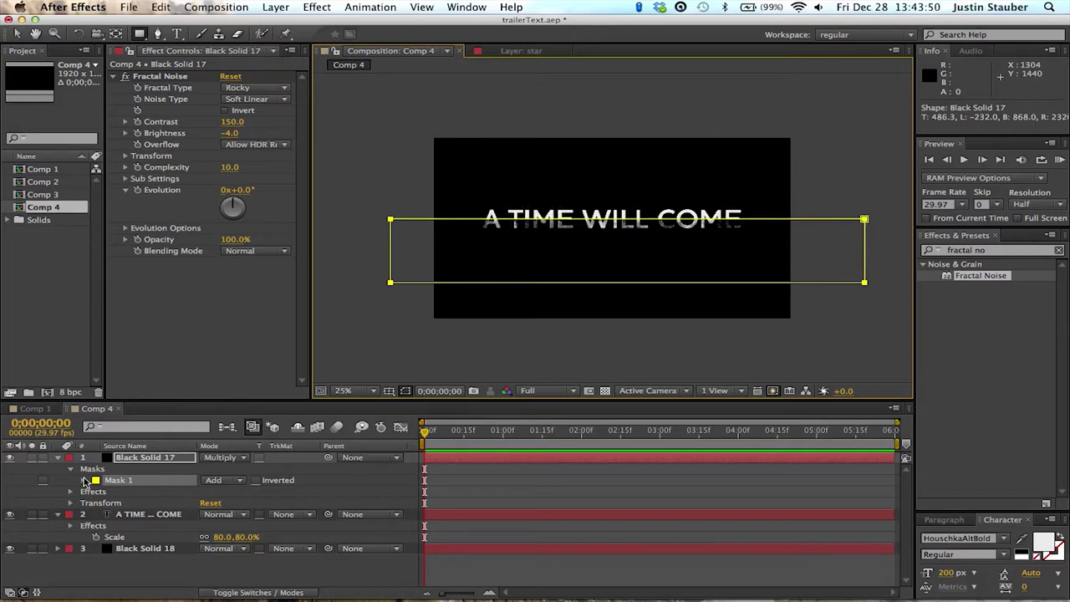
# - Feather Mask 1 by 20 pixels, collapse Black Solid 17, and start a new solid
pyautogui.click(83, 480)
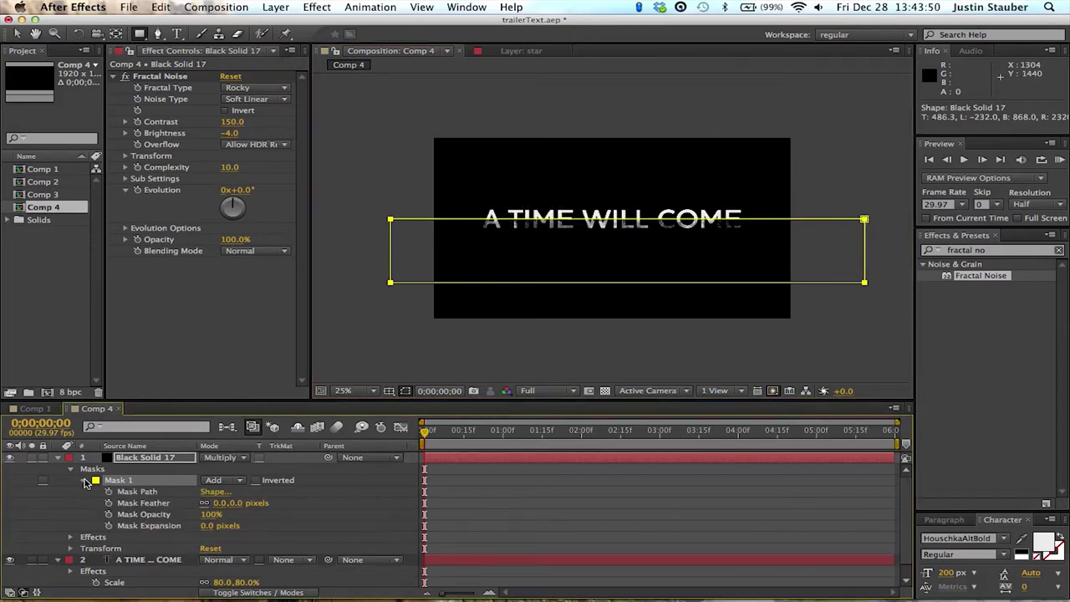
pyautogui.click(222, 503)
pyautogui.press('Return')
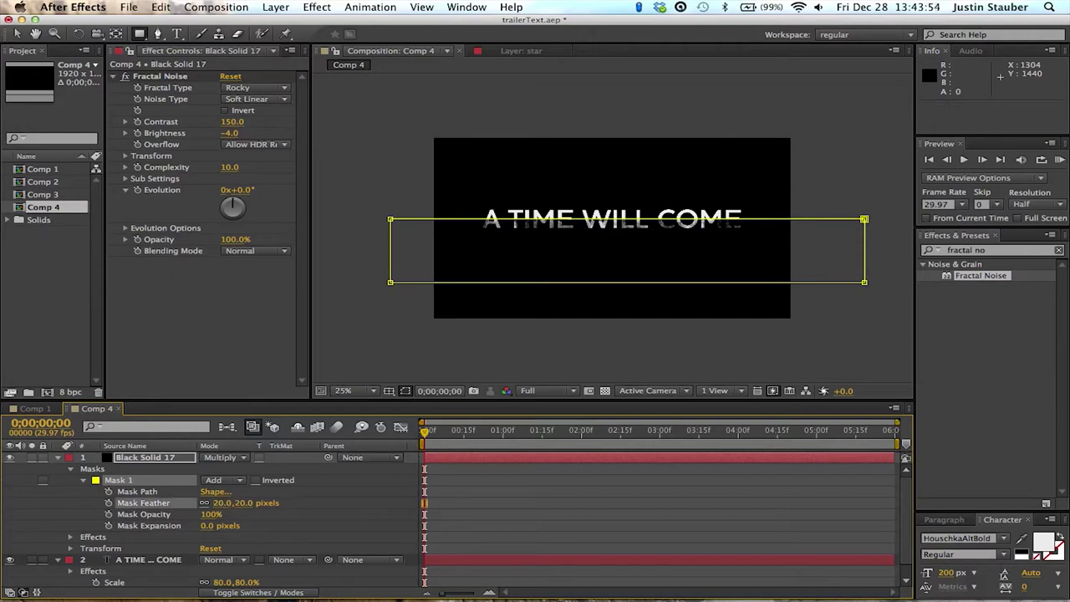
pyautogui.press('v')
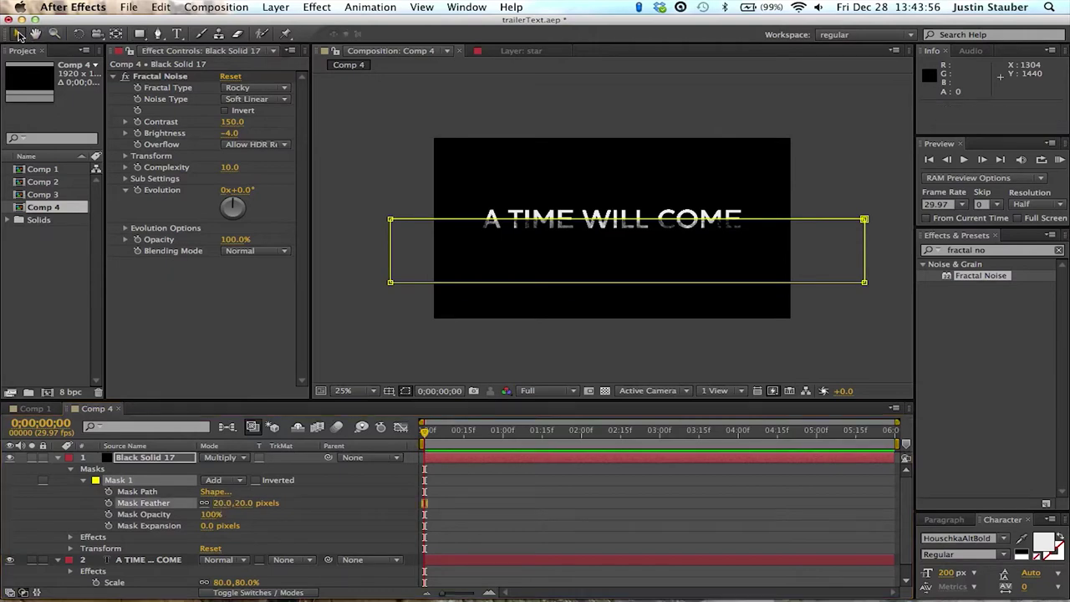
pyautogui.click(380, 130)
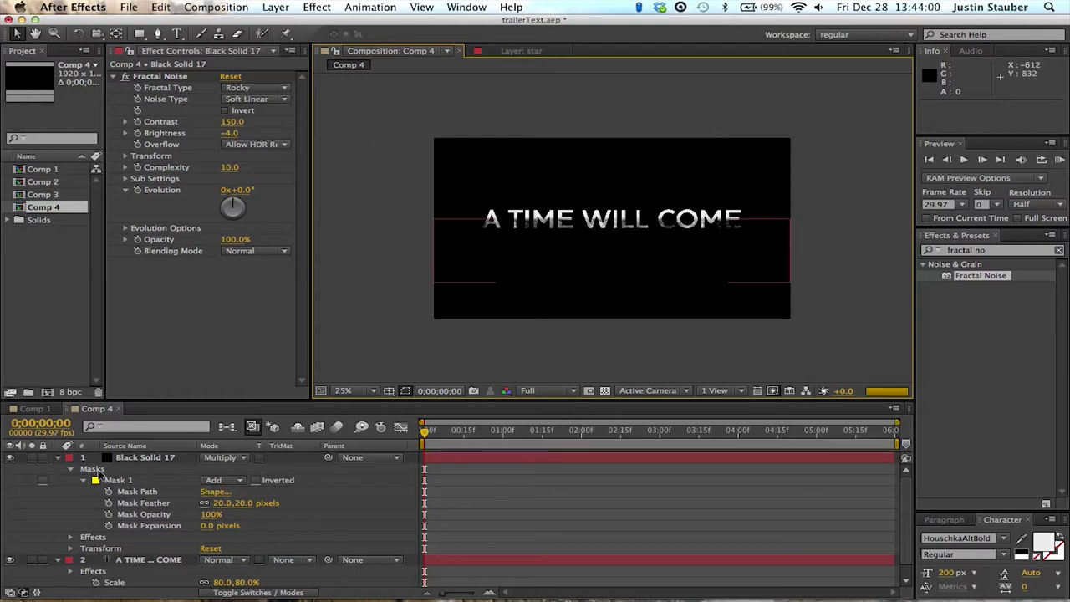
pyautogui.click(59, 458)
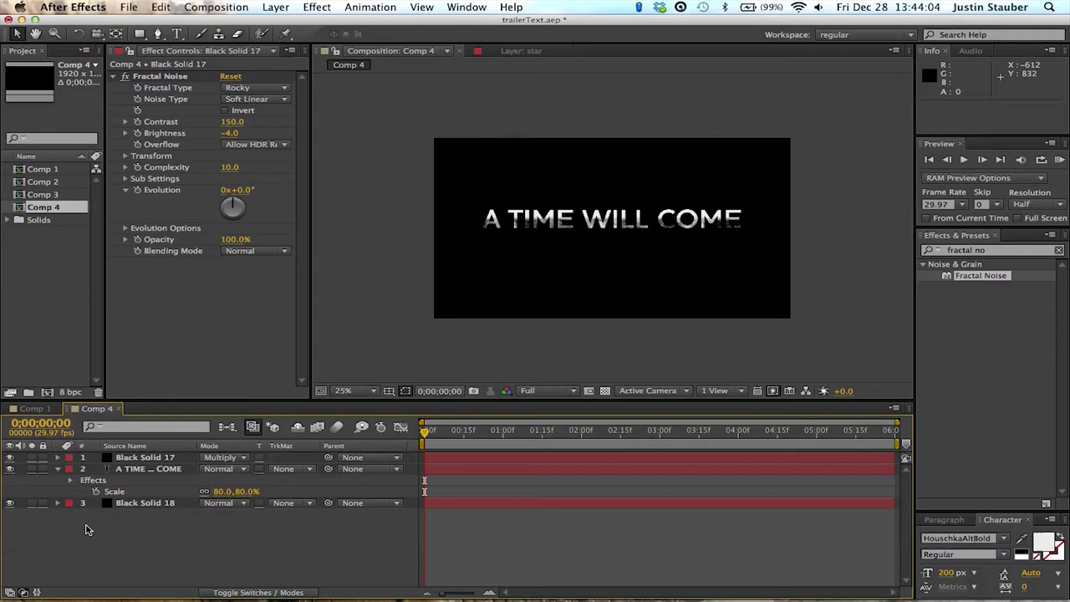
pyautogui.hotkey('ctrl', 'y')
# - Accept the new Black Solid 19 and apply the Beam effect to it
pyautogui.press('Return')
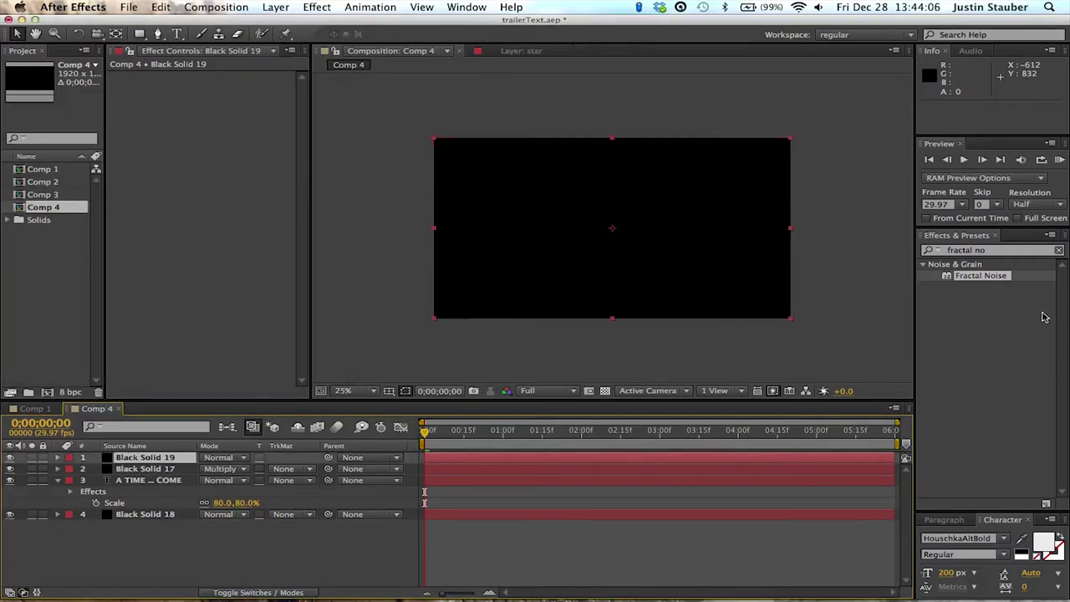
pyautogui.doubleClick(989, 251)
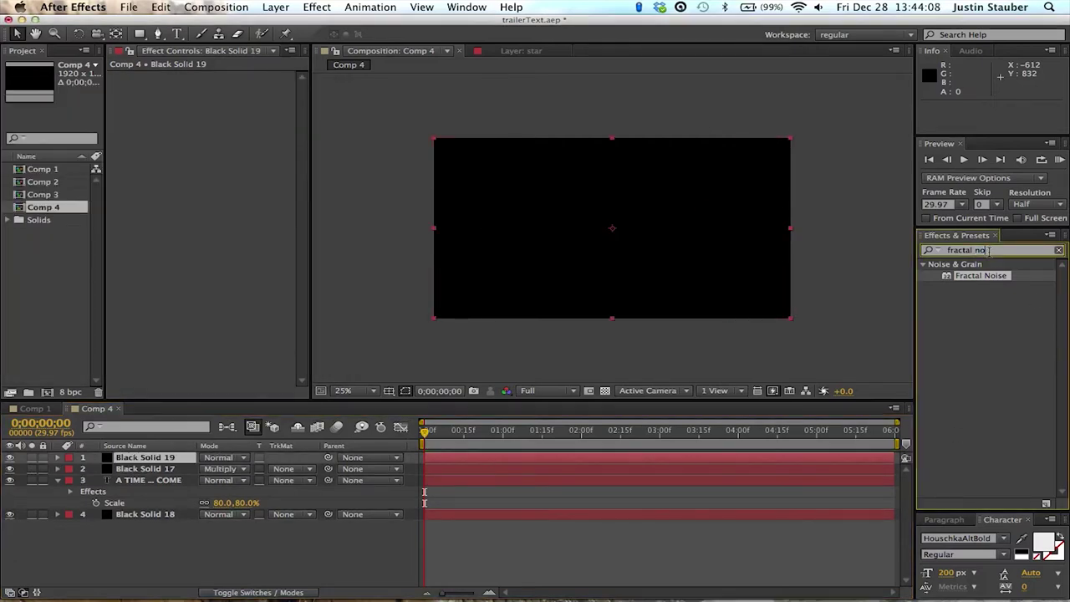
pyautogui.tripleClick(989, 250)
pyautogui.write('beam')
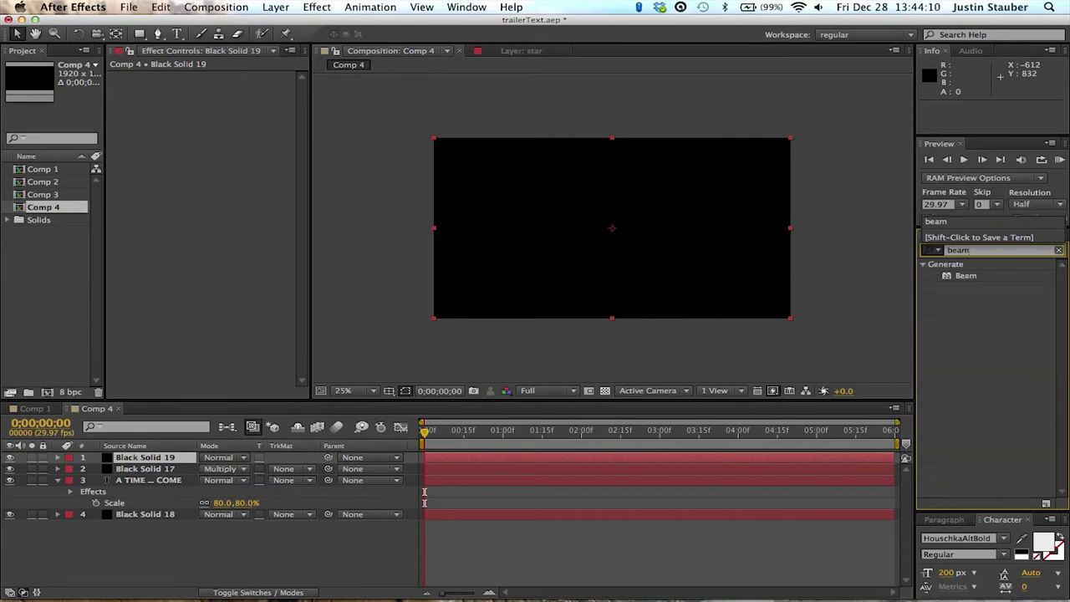
pyautogui.doubleClick(972, 277)
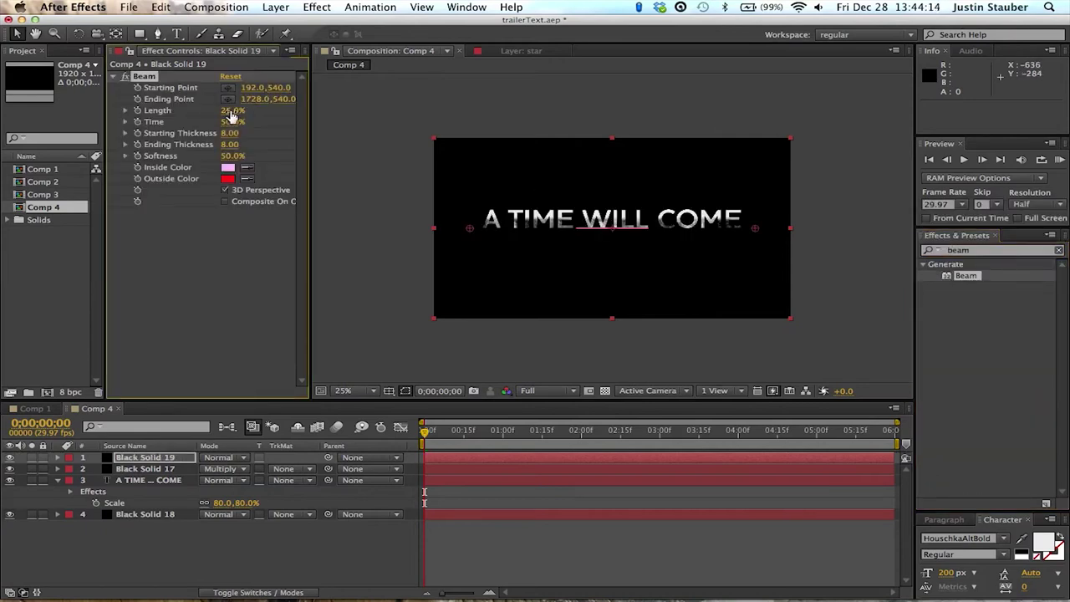
# - Give the beam Length 100%, thickness 30 to 0, and Softness 100%
pyautogui.moveTo(250, 111); pyautogui.dragTo(423, 132)
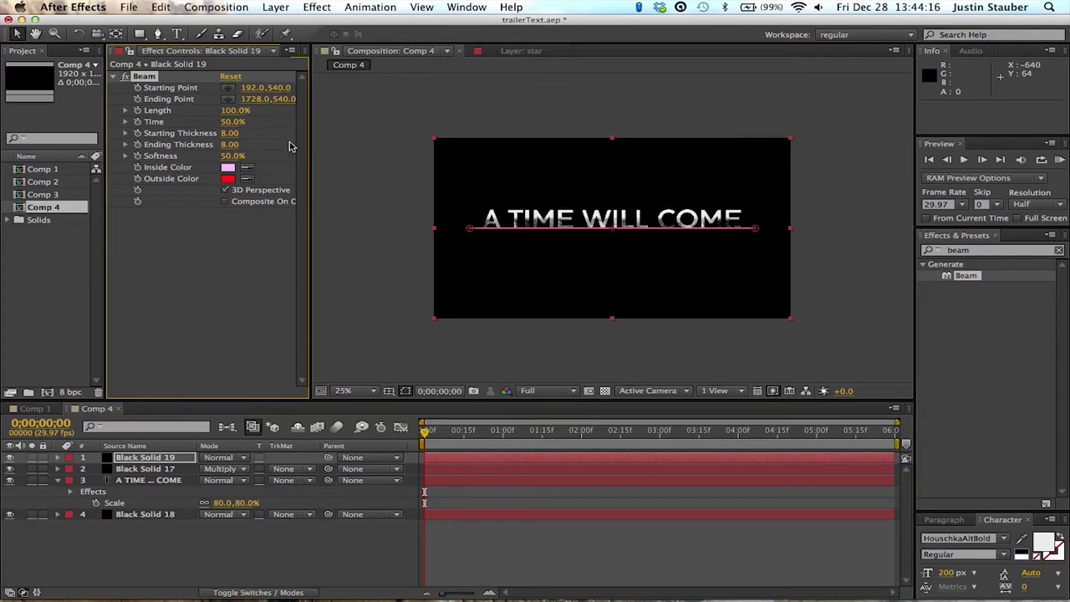
pyautogui.click(232, 134)
pyautogui.write('30')
pyautogui.press('Return')
pyautogui.click(231, 145)
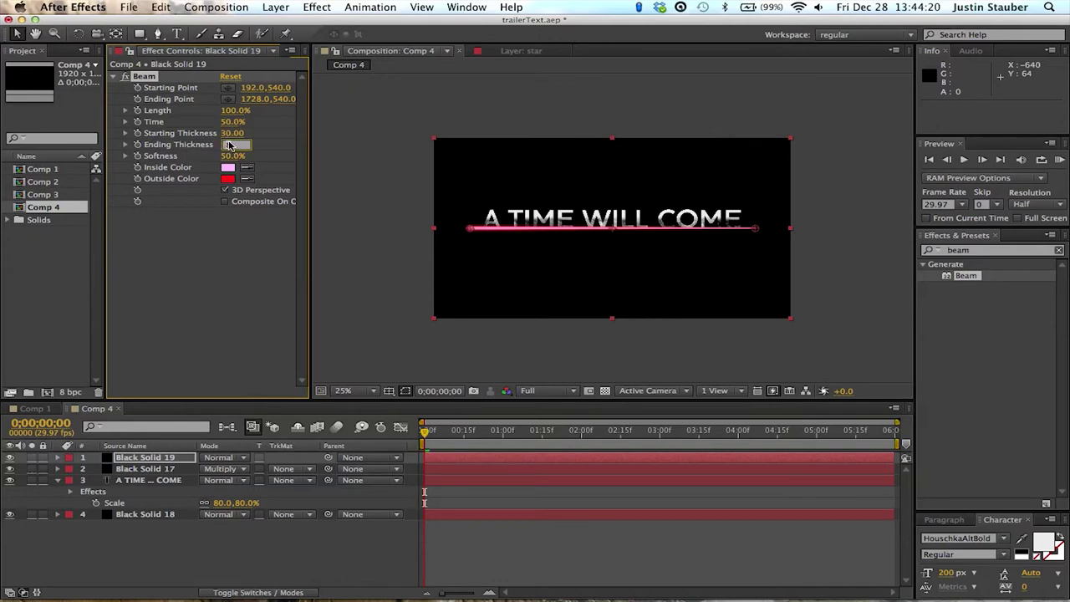
pyautogui.write('0')
pyautogui.press('Tab')
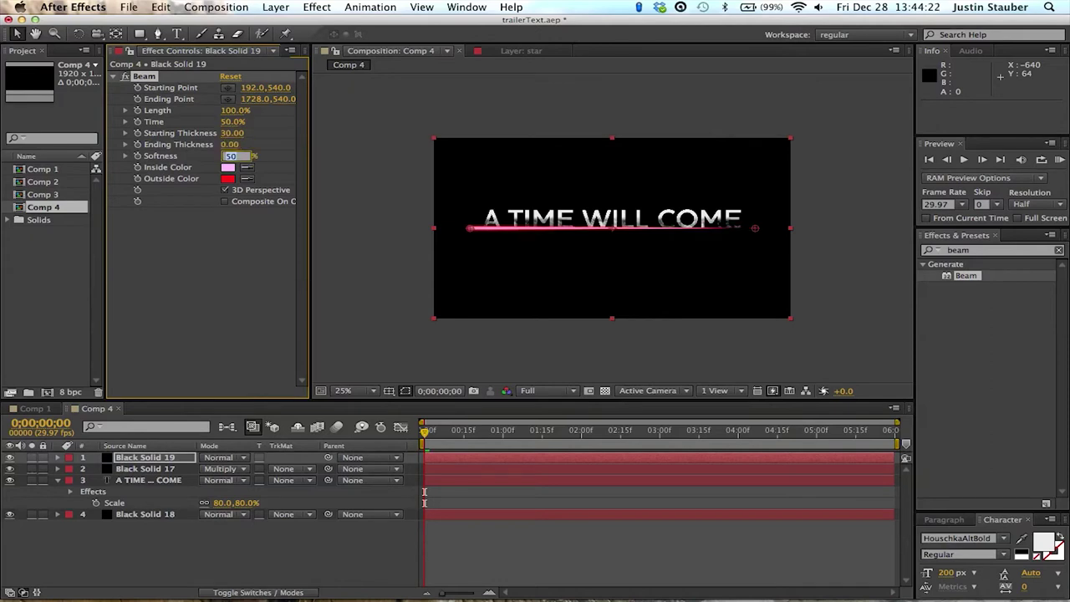
pyautogui.write('100')
pyautogui.press('Return')
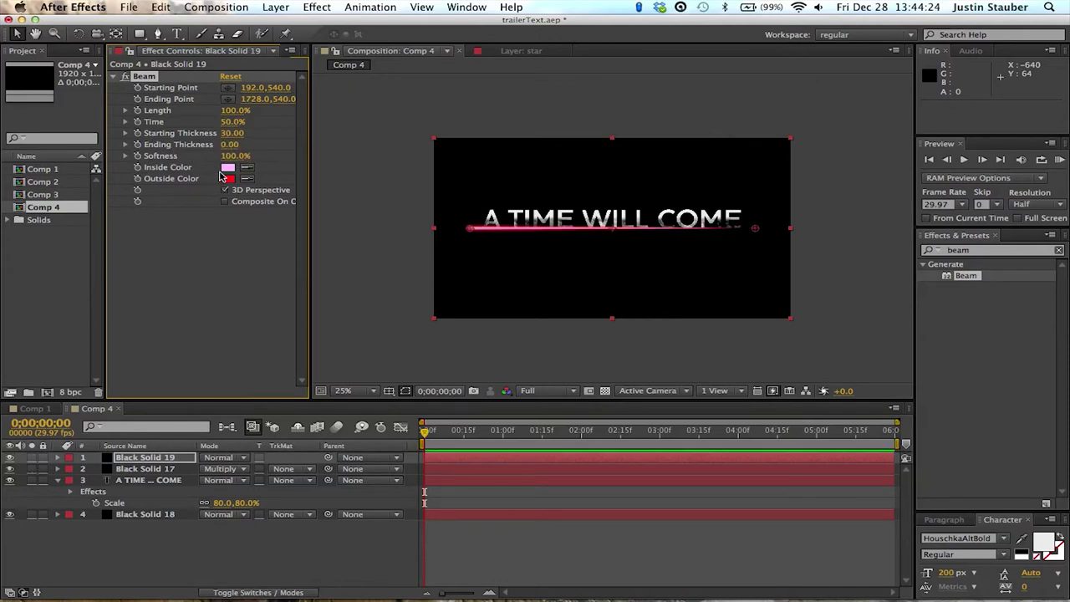
# - Set the beam's inside colour to white and outside colour to saturated blue
pyautogui.click(226, 168)
pyautogui.moveTo(170, 165); pyautogui.dragTo(2, 8)
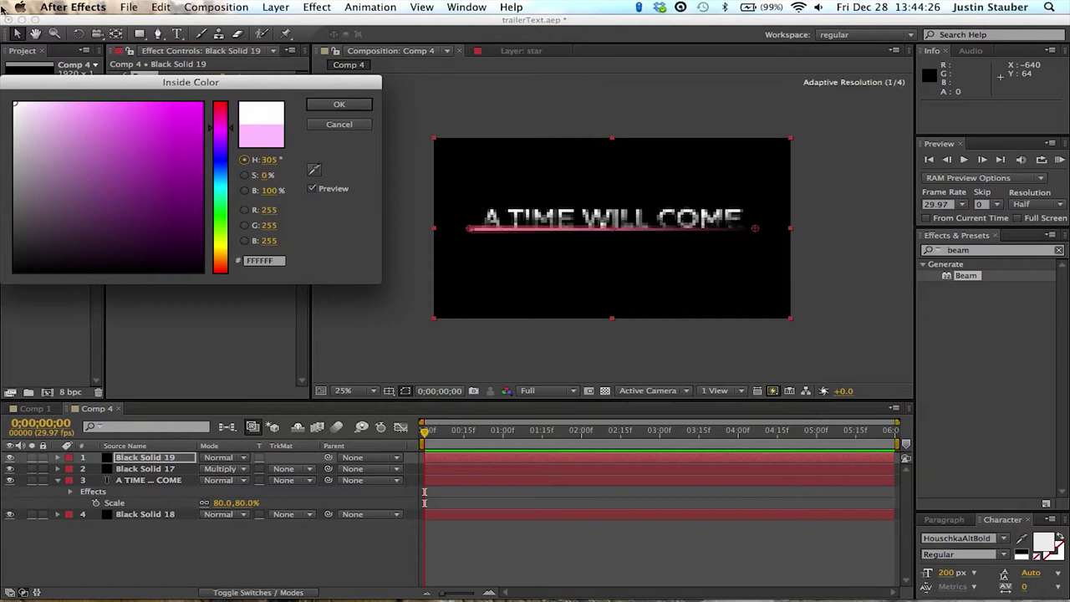
pyautogui.press('Return')
pyautogui.click(227, 180)
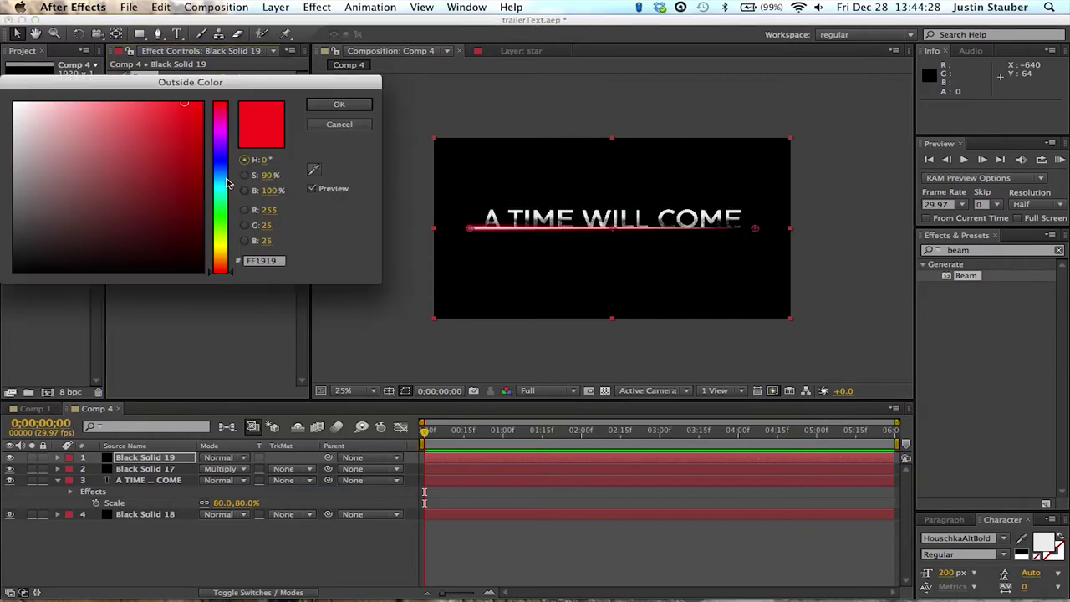
pyautogui.click(223, 170)
pyautogui.moveTo(199, 188)
pyautogui.mouseDown()
pyautogui.moveTo(187, 187)
pyautogui.moveTo(258, 176)
pyautogui.mouseUp()
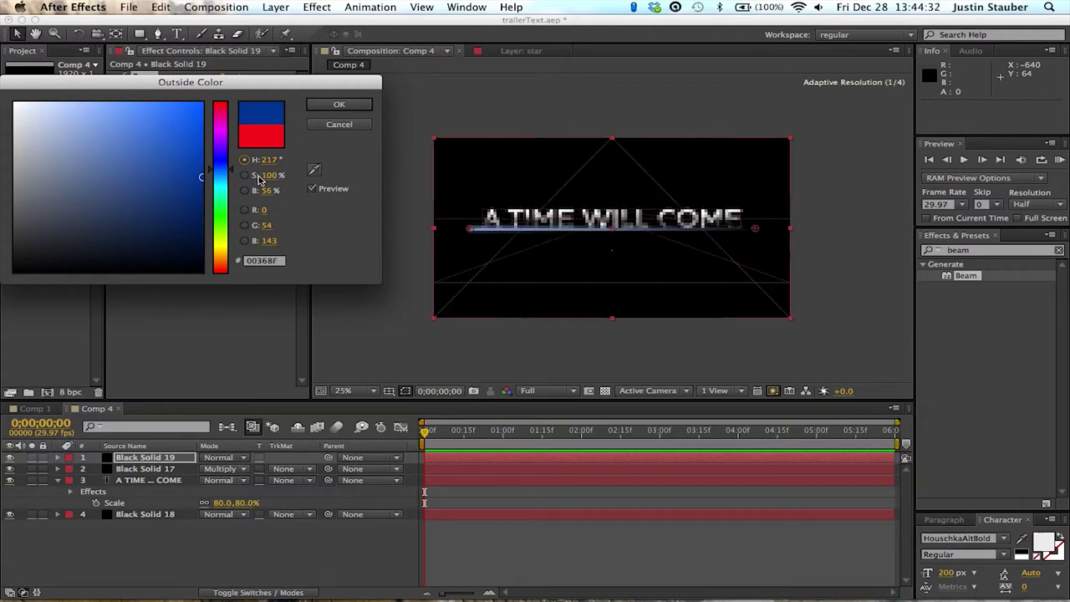
pyautogui.press('Return')
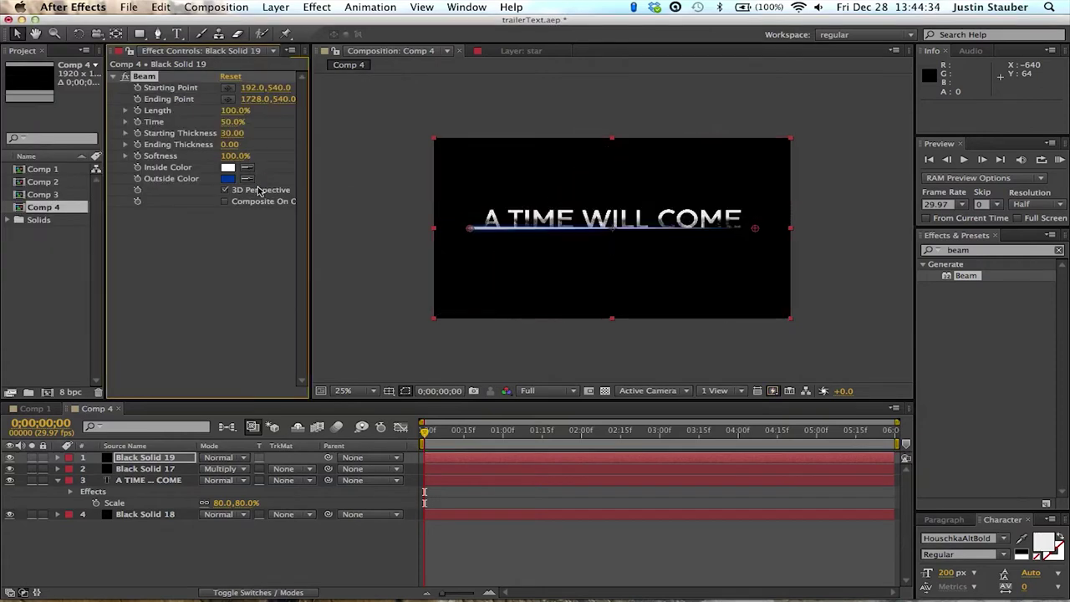
pyautogui.click(243, 233)
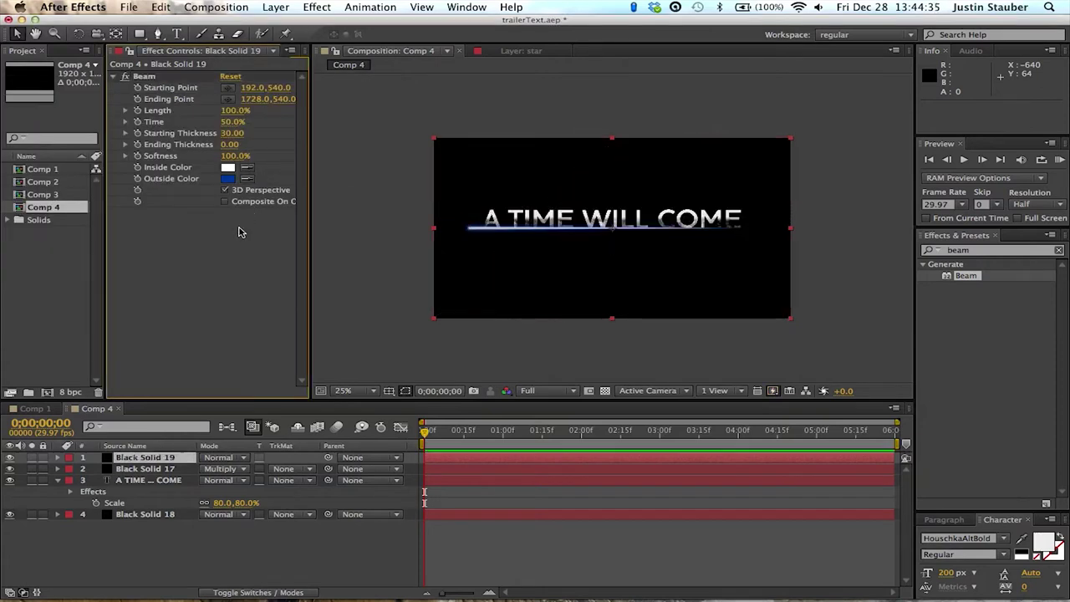
# - Run the beam from 636,420 at the title's left end to -312,420, then duplicate it
pyautogui.click(228, 87)
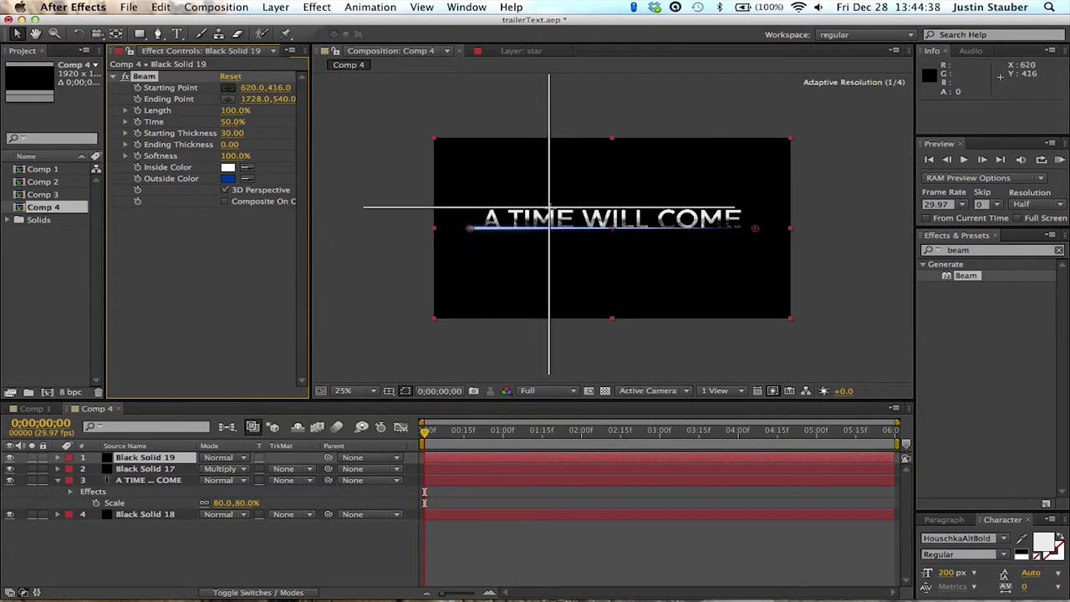
pyautogui.click(552, 208)
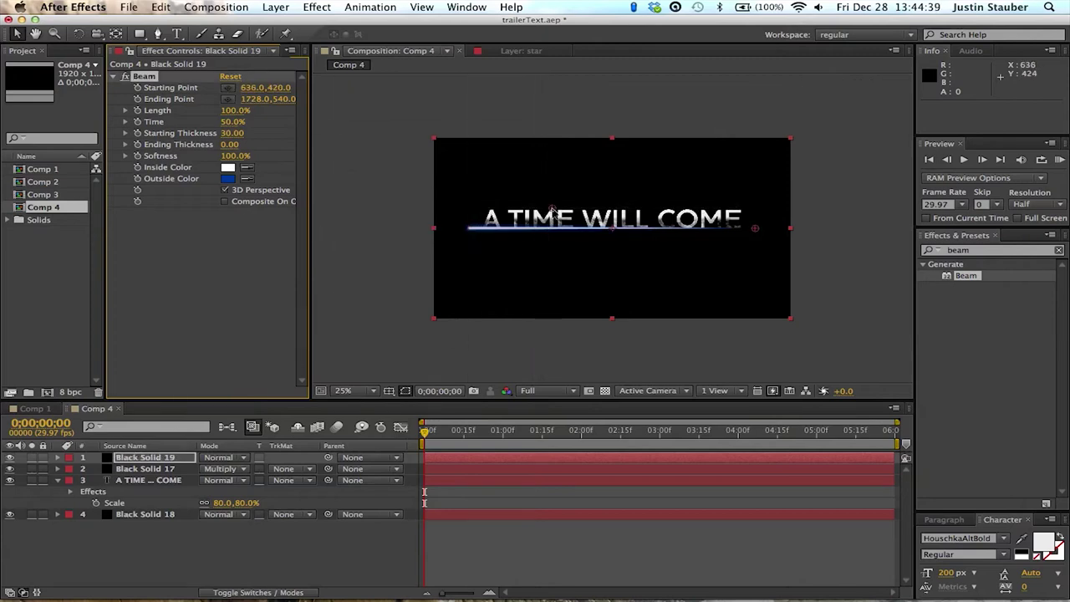
pyautogui.click(227, 98)
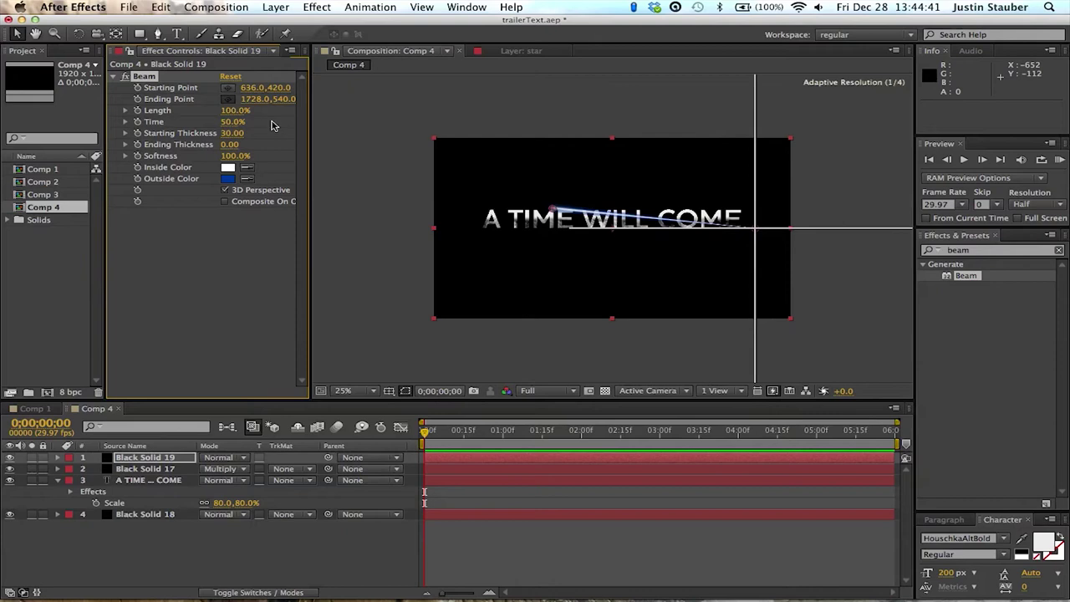
pyautogui.click(427, 211)
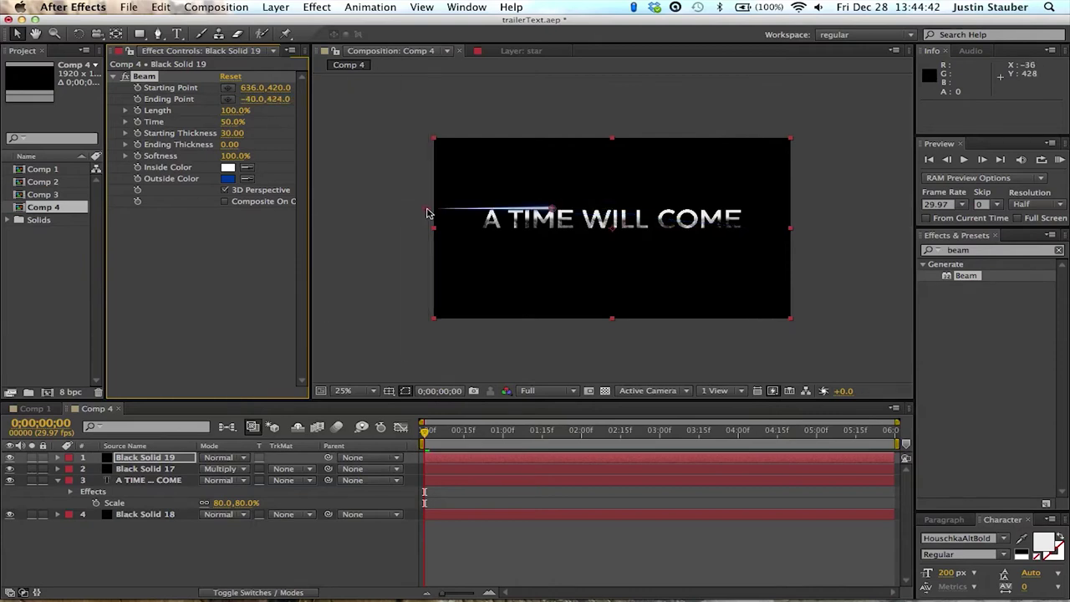
pyautogui.click(279, 99)
pyautogui.write('4')
pyautogui.press('Return')
pyautogui.moveTo(259, 98); pyautogui.dragTo(190, 99)
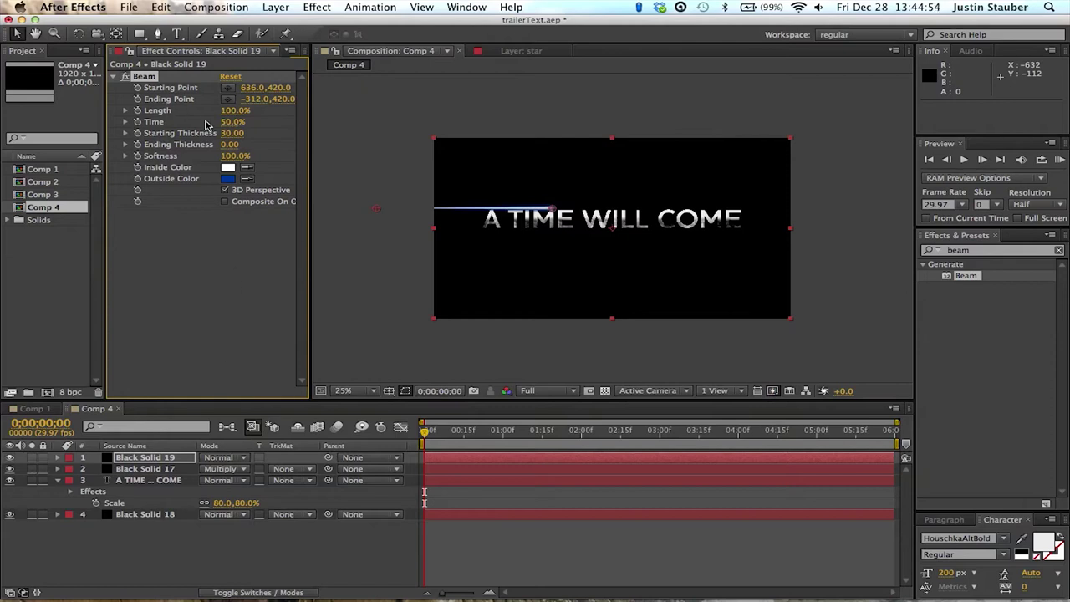
pyautogui.press('super+d')
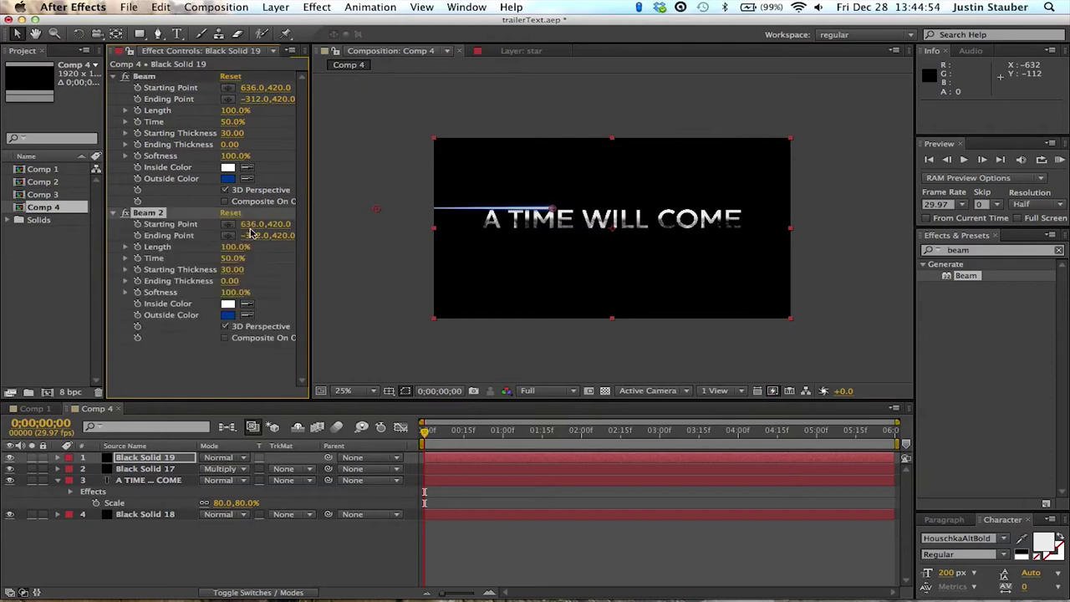
# - Turn on Composite On Original for Beam 2 and drag its end point to 2138,420
pyautogui.click(224, 338)
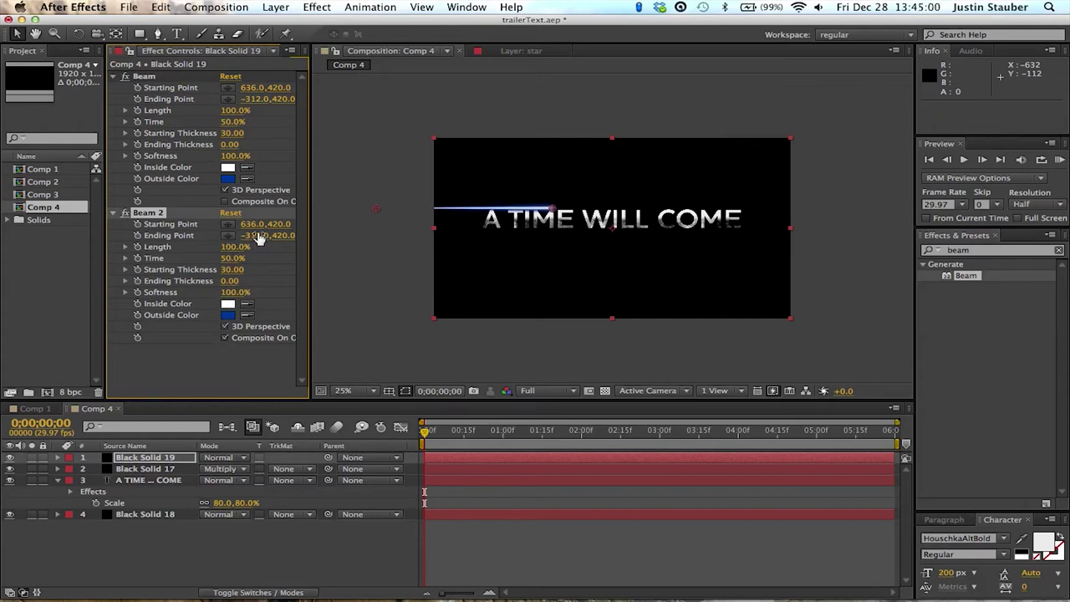
pyautogui.moveTo(259, 235); pyautogui.dragTo(455, 245)
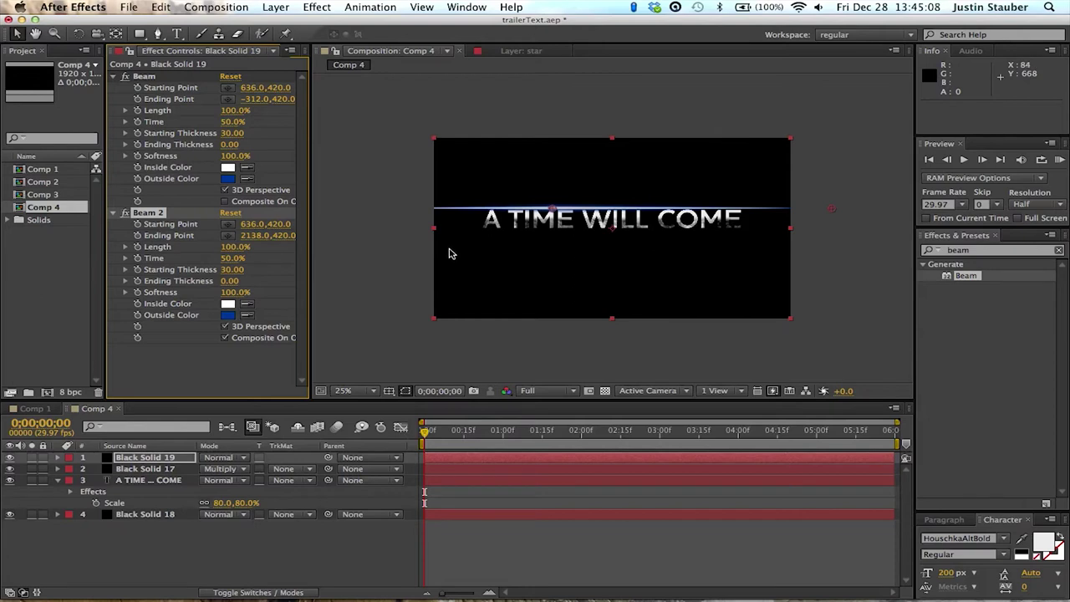
pyautogui.click(409, 269)
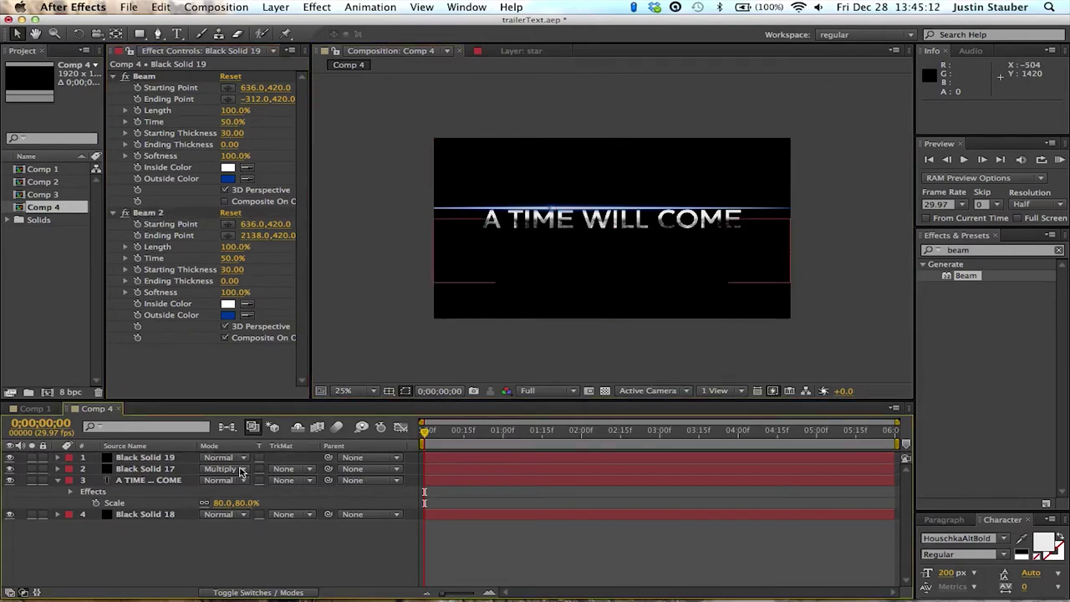
# - Add Black Solid 20 and open it in its own Layer view with the Brush tool
pyautogui.press('super+y')
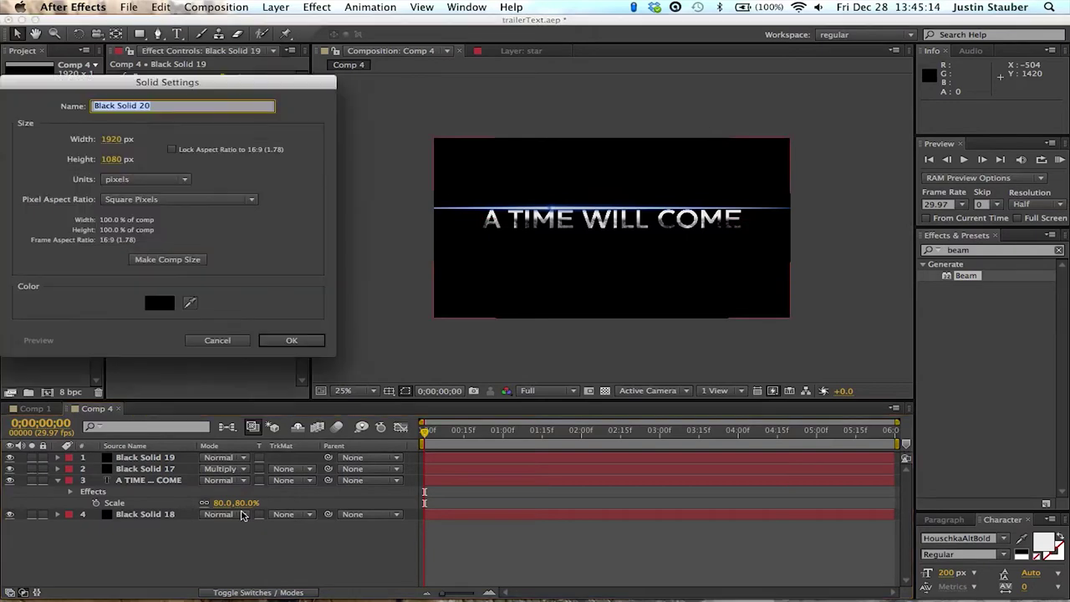
pyautogui.press('Return')
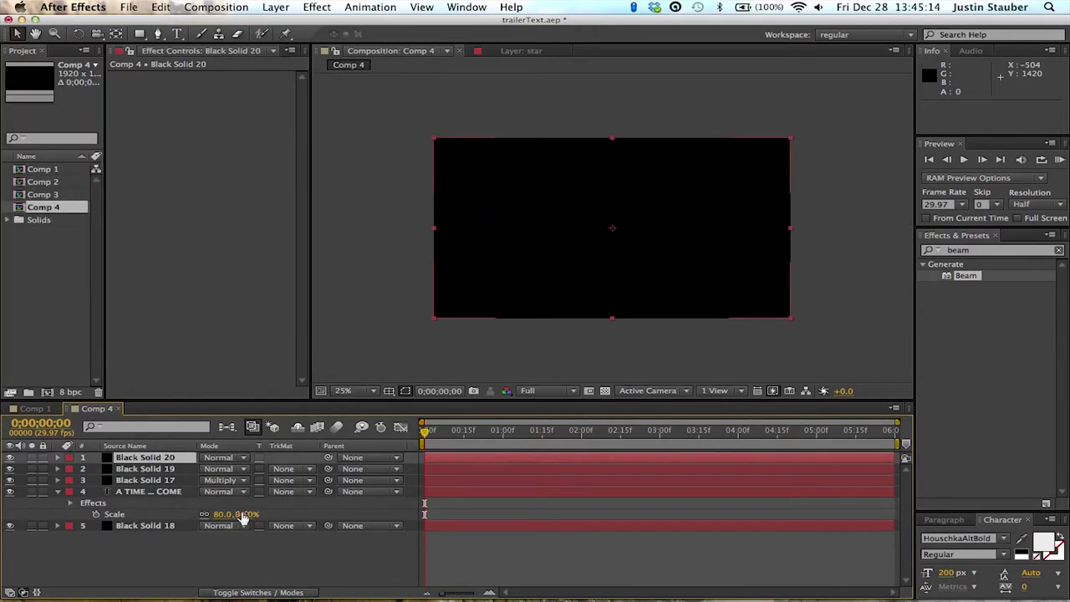
pyautogui.click(201, 38)
pyautogui.doubleClick(166, 462)
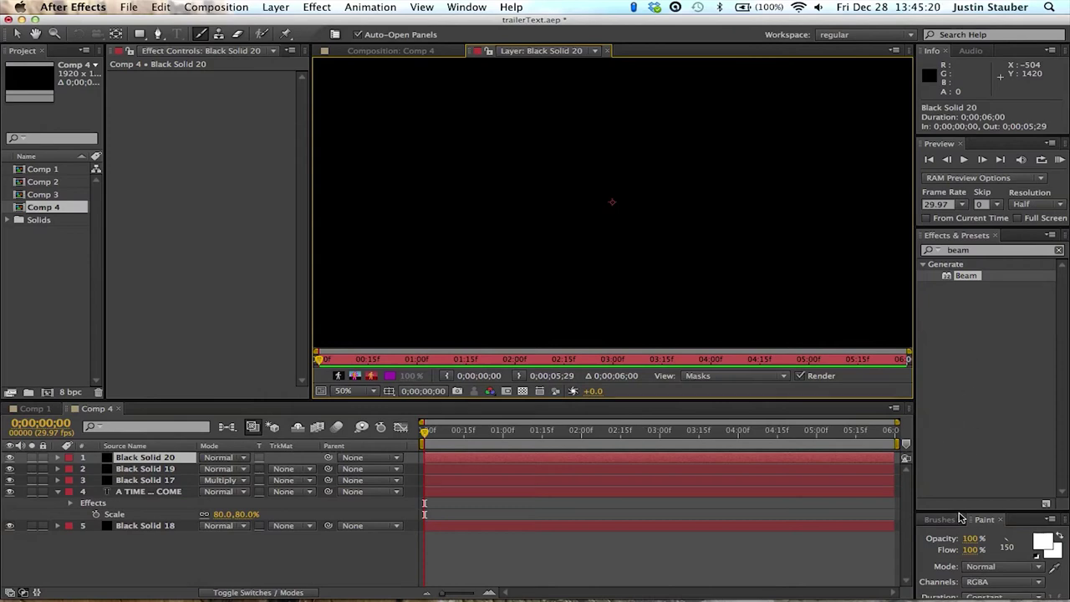
# - Set the brush tip to Diameter 100, Angle 0, Roundness 100% and Hardness 0%
pyautogui.moveTo(960, 511); pyautogui.dragTo(960, 313)
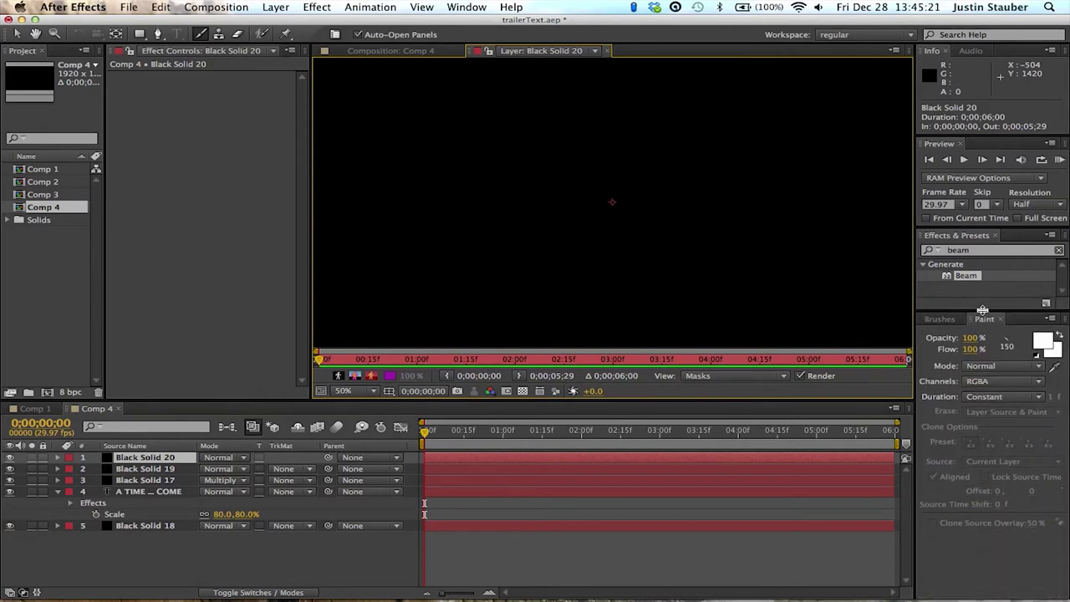
pyautogui.click(940, 318)
pyautogui.click(961, 338)
pyautogui.click(991, 432)
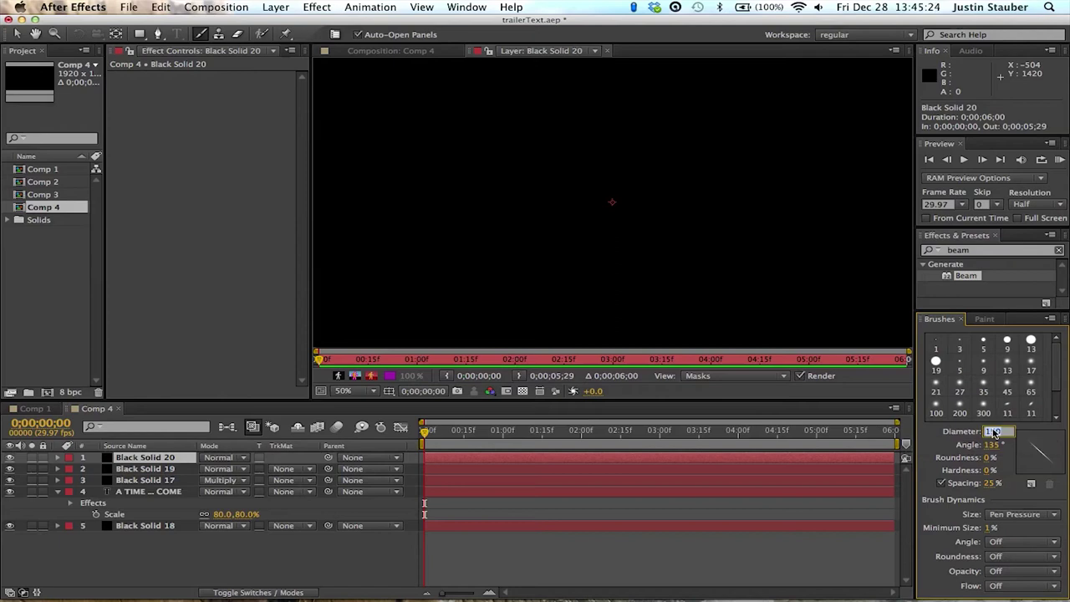
pyautogui.write('100')
pyautogui.press('Tab')
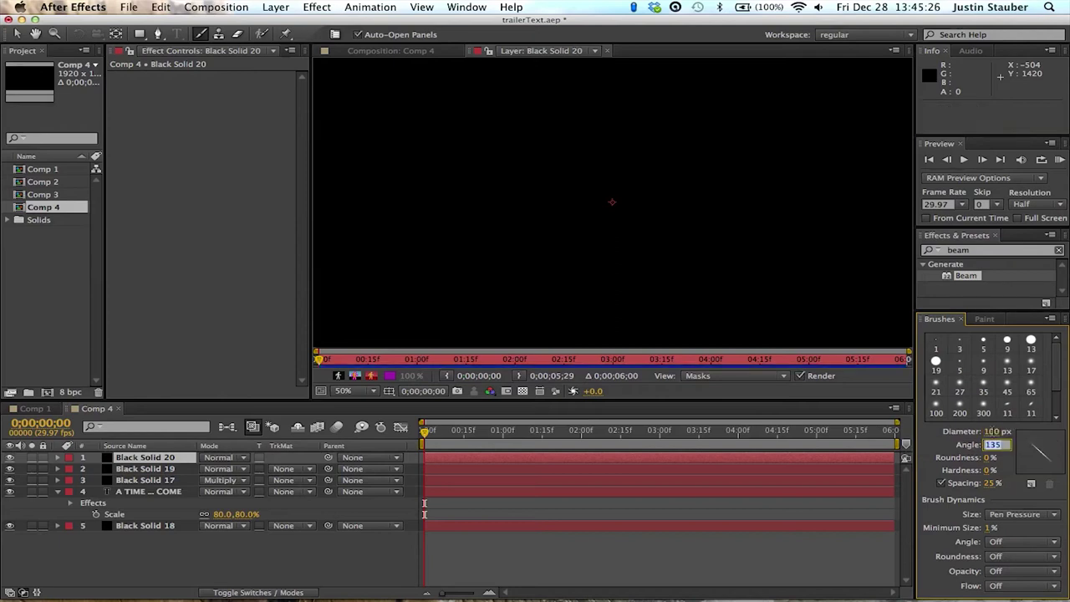
pyautogui.write('0')
pyautogui.press('Tab')
pyautogui.write('100')
pyautogui.press('Tab')
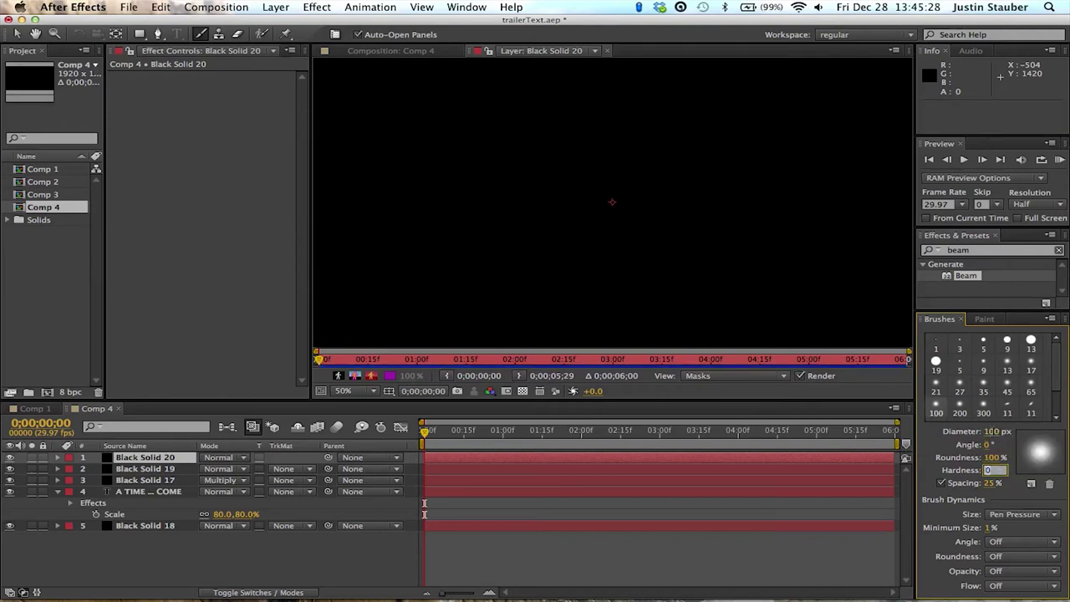
pyautogui.press('Return')
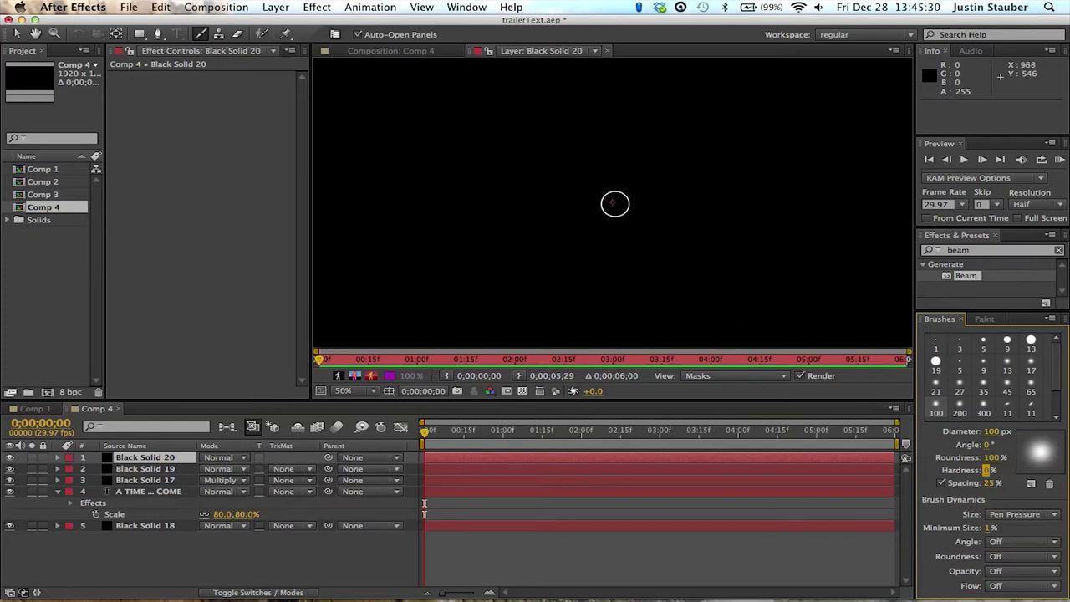
# - Dab a soft white glow at the centre, then flatten the brush to Roundness 0 and Diameter 200
pyautogui.click(614, 204)
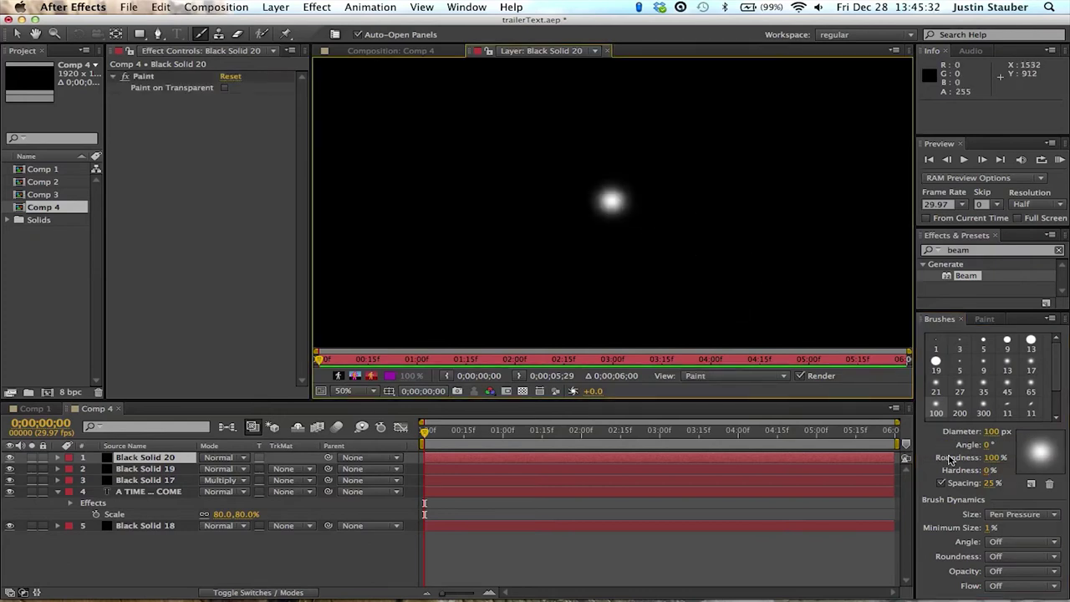
pyautogui.click(991, 458)
pyautogui.write('0')
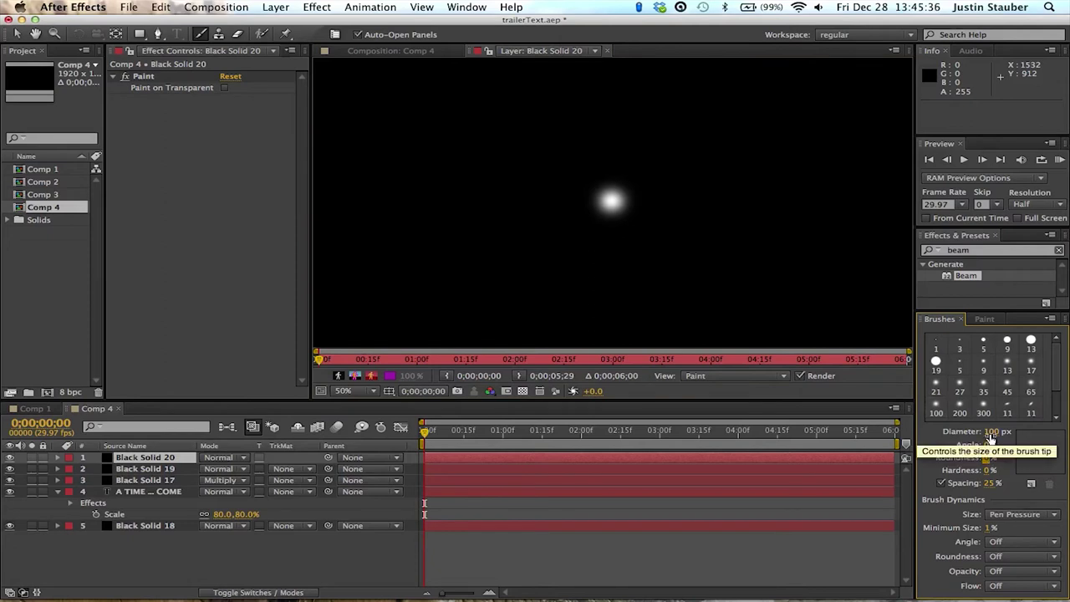
pyautogui.click(991, 432)
pyautogui.write('200')
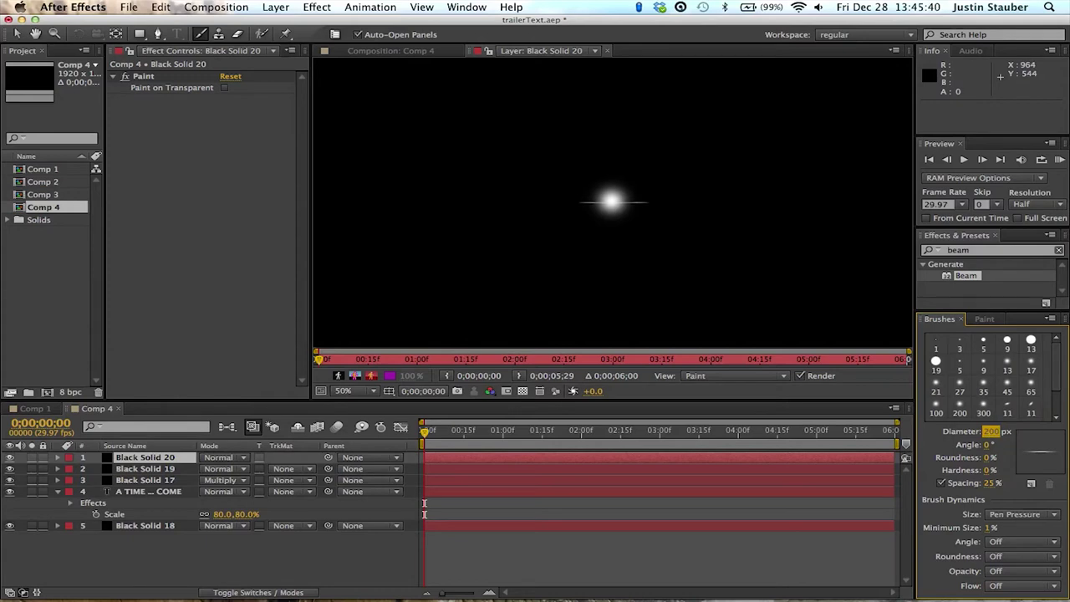
pyautogui.press('Return')
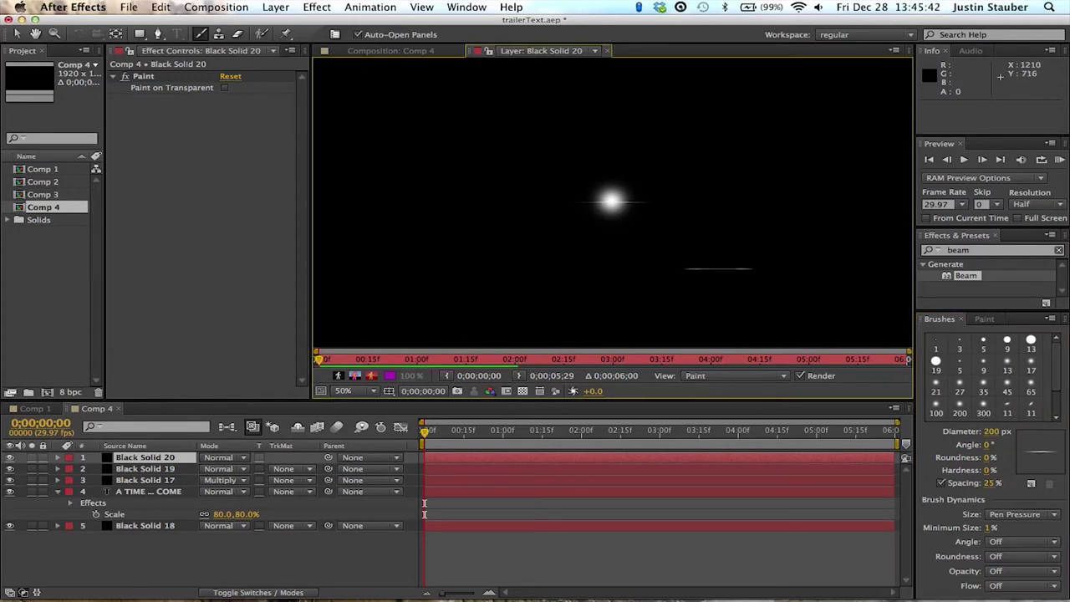
# - Paint streaks with the brush angle at 90°, then at Diameter 150 and 45°
pyautogui.click(989, 446)
pyautogui.write('90')
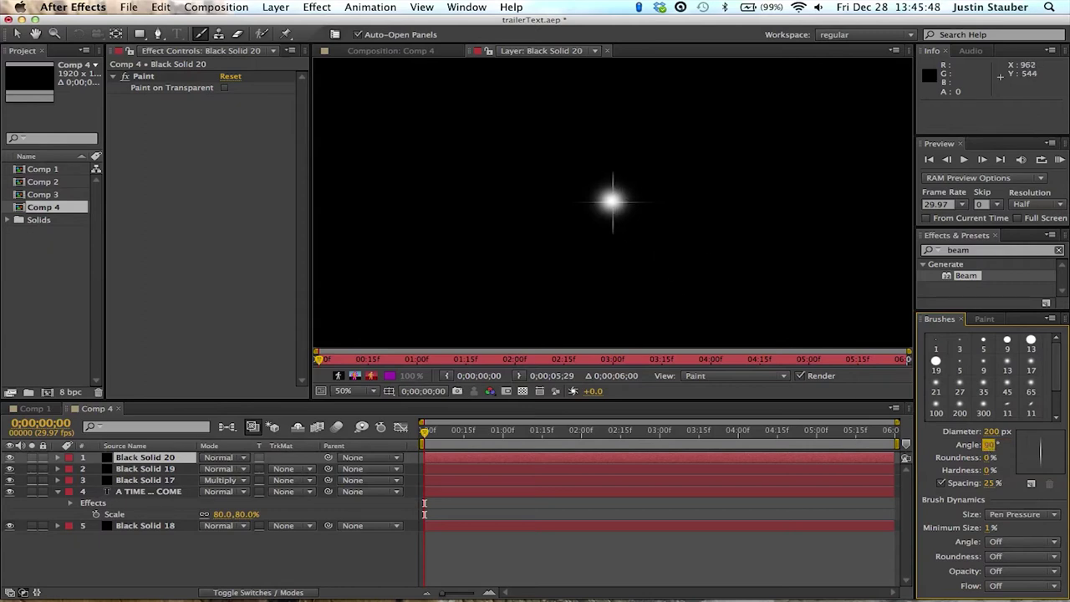
pyautogui.click(993, 432)
pyautogui.write('150')
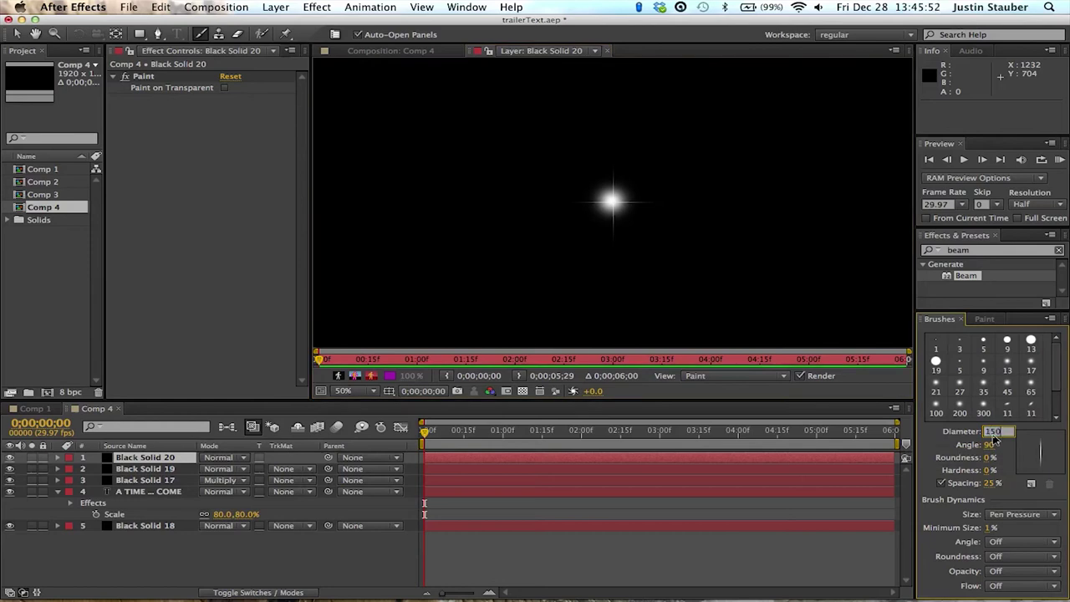
pyautogui.press('Tab')
pyautogui.write('05')
pyautogui.press('Return')
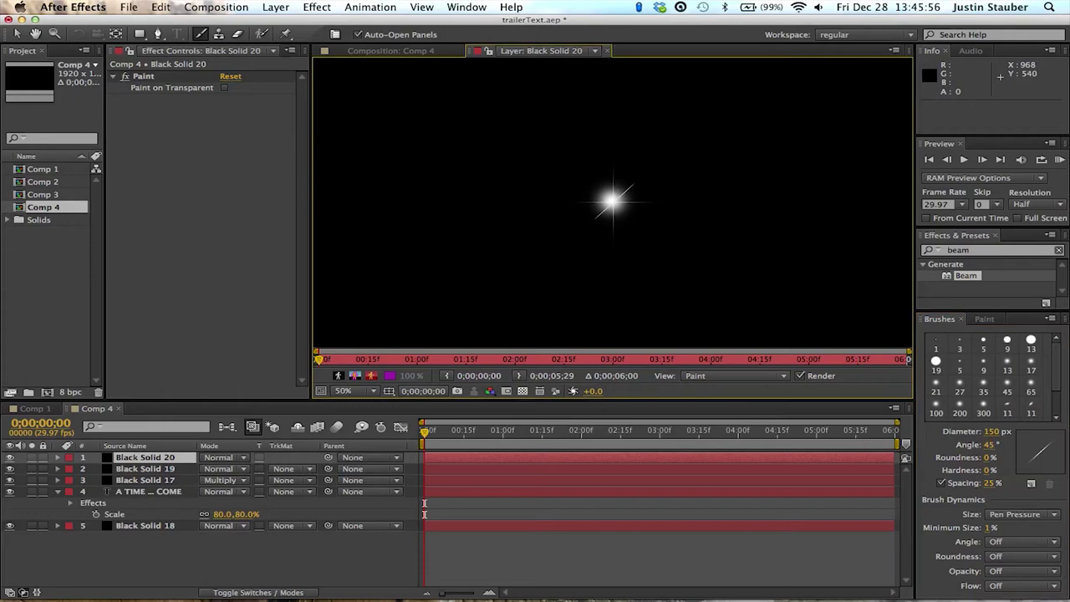
# - Add a 135° diagonal streak to finish the star glint and return to the Comp 4 view
pyautogui.click(988, 445)
pyautogui.write('0')
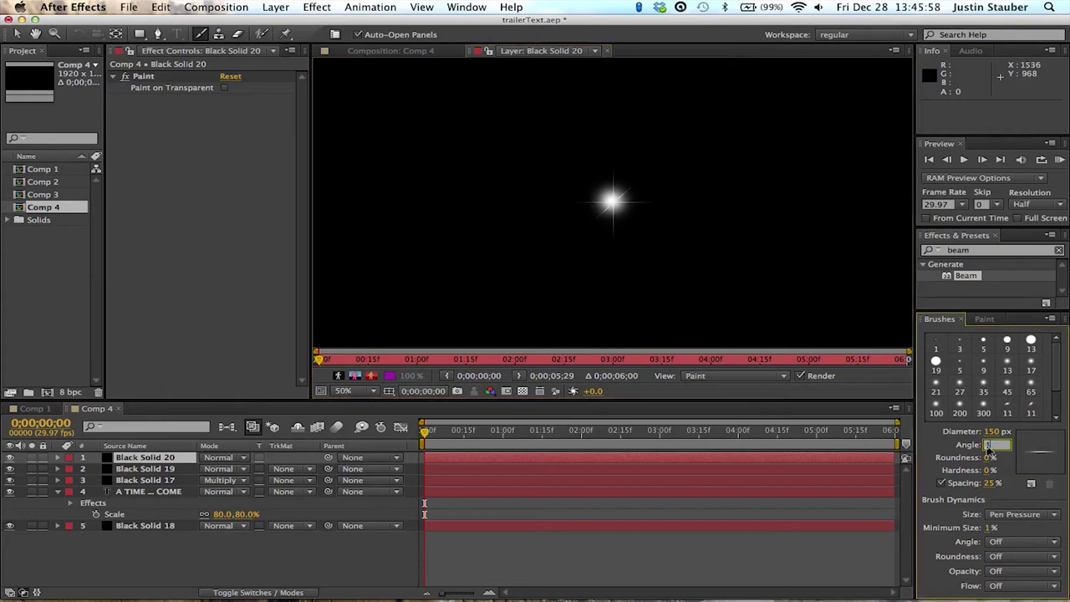
pyautogui.write('35')
pyautogui.press('Return')
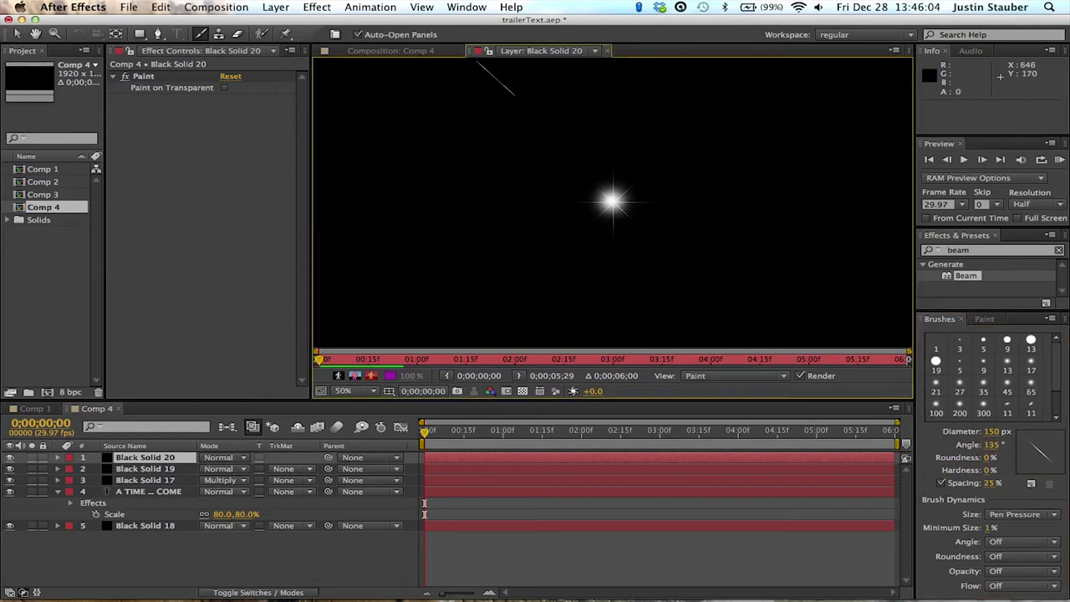
pyautogui.click(393, 51)
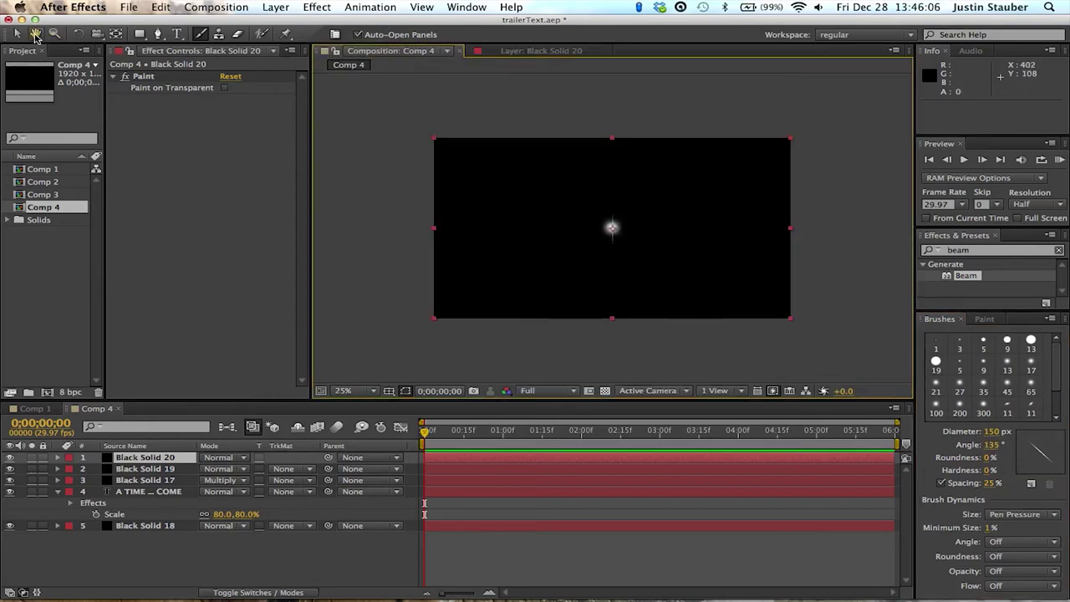
# - Set Black Solid 20's blending mode to Screen
pyautogui.click(17, 34)
pyautogui.click(221, 458)
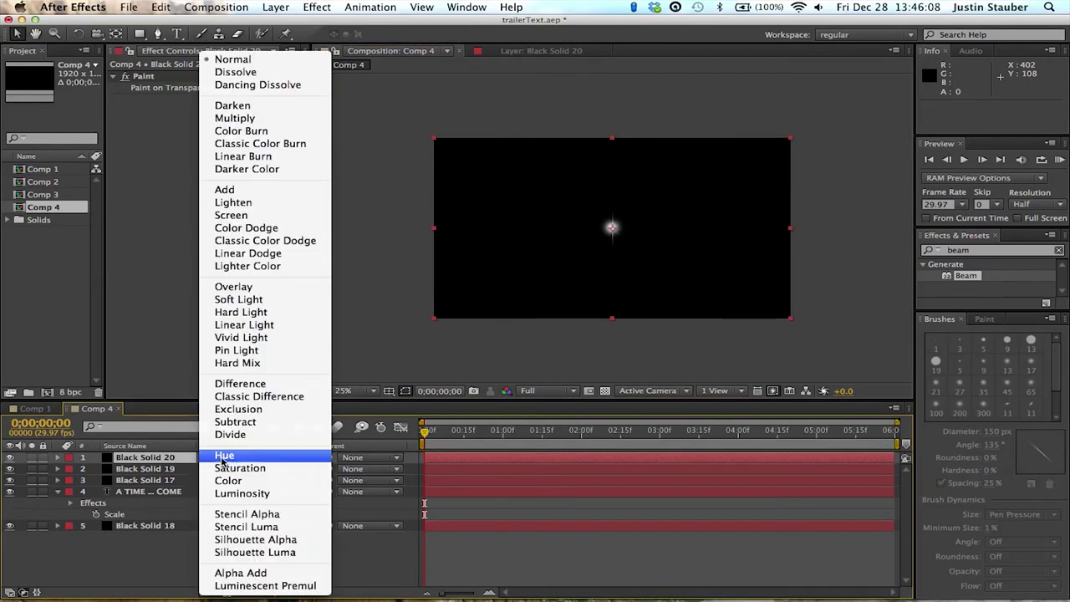
pyautogui.click(242, 216)
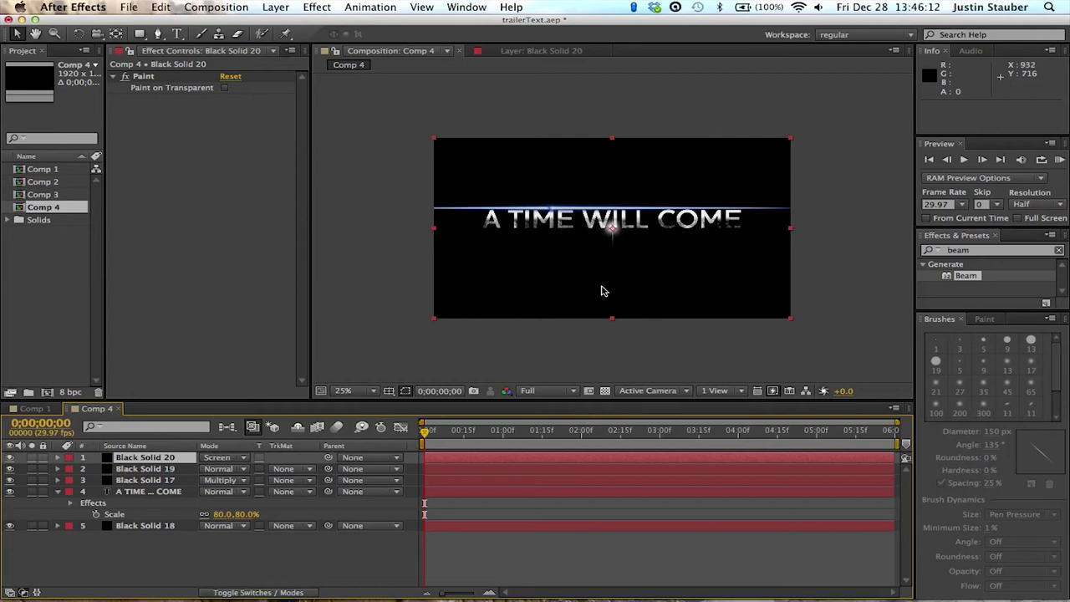
# - Position the glint above the I of TIME at 632,420, then add a new solid
pyautogui.press('.')
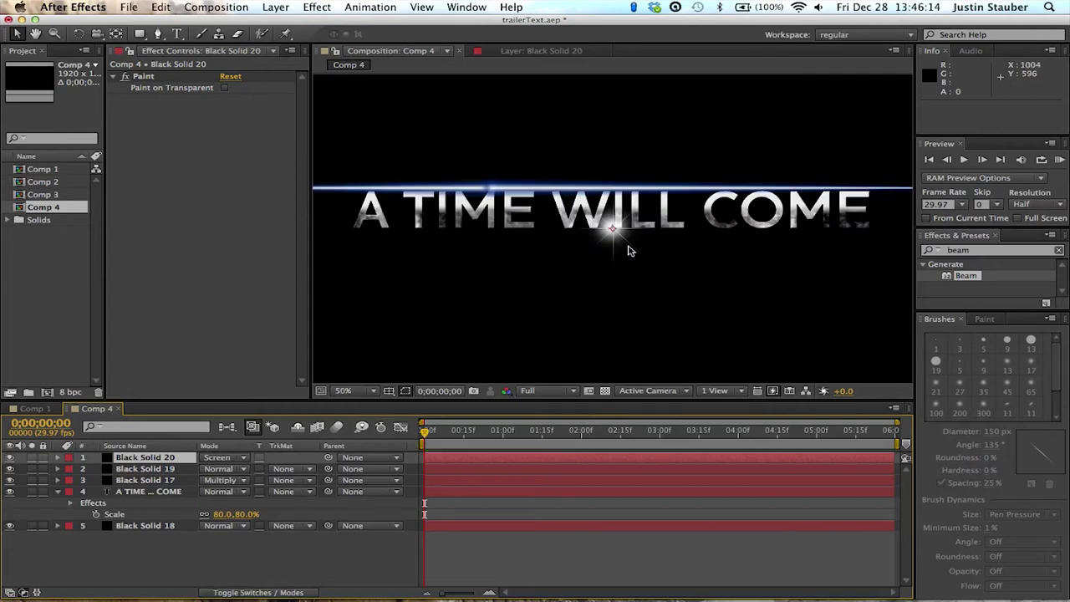
pyautogui.moveTo(632, 249); pyautogui.dragTo(497, 199)
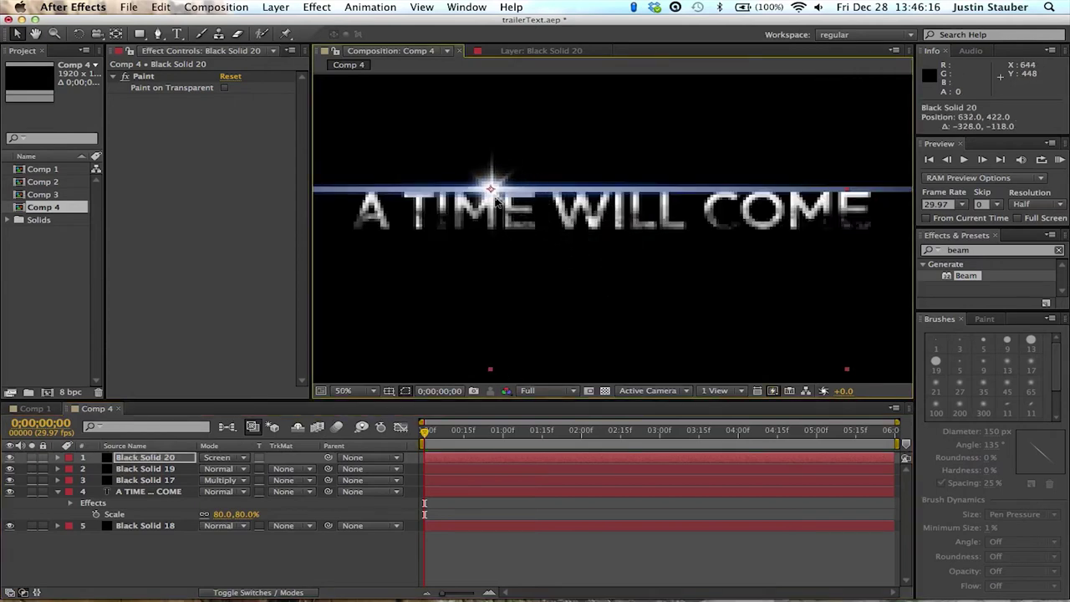
pyautogui.press('Right')
pyautogui.press('Right')
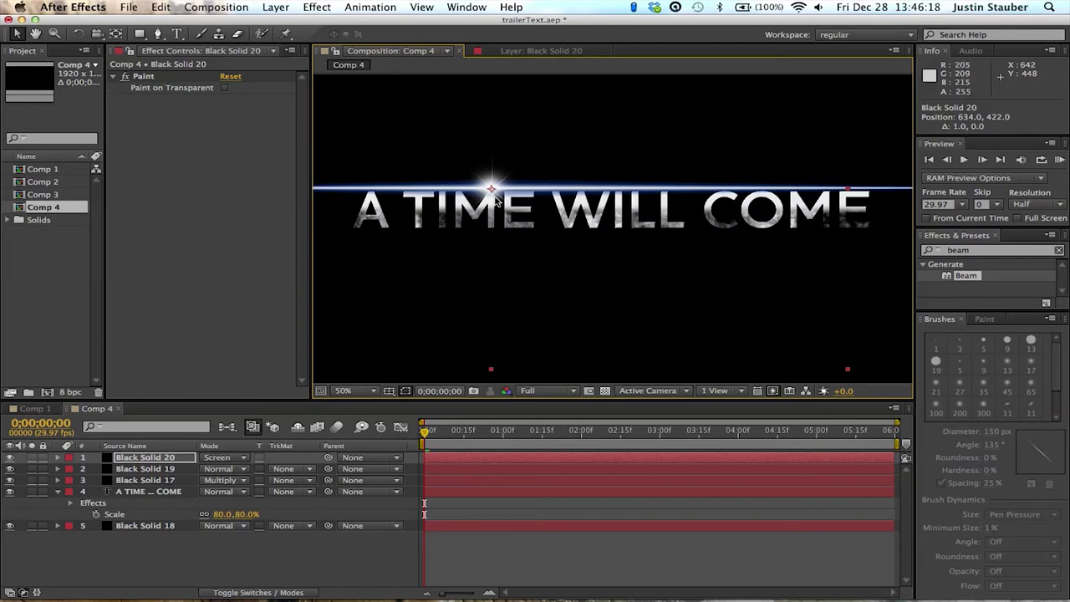
pyautogui.press('Up')
pyautogui.press('Up')
pyautogui.click(301, 552)
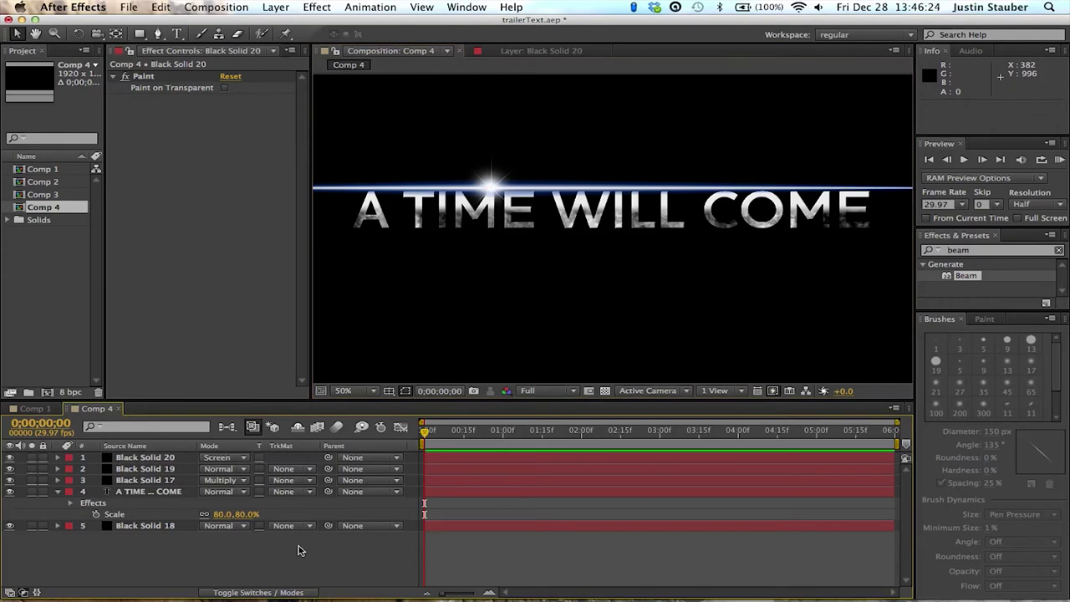
pyautogui.press('super+y')
# - Create the new black solid and apply Lens Flare with Flare Brightness at 65%
pyautogui.press('Return')
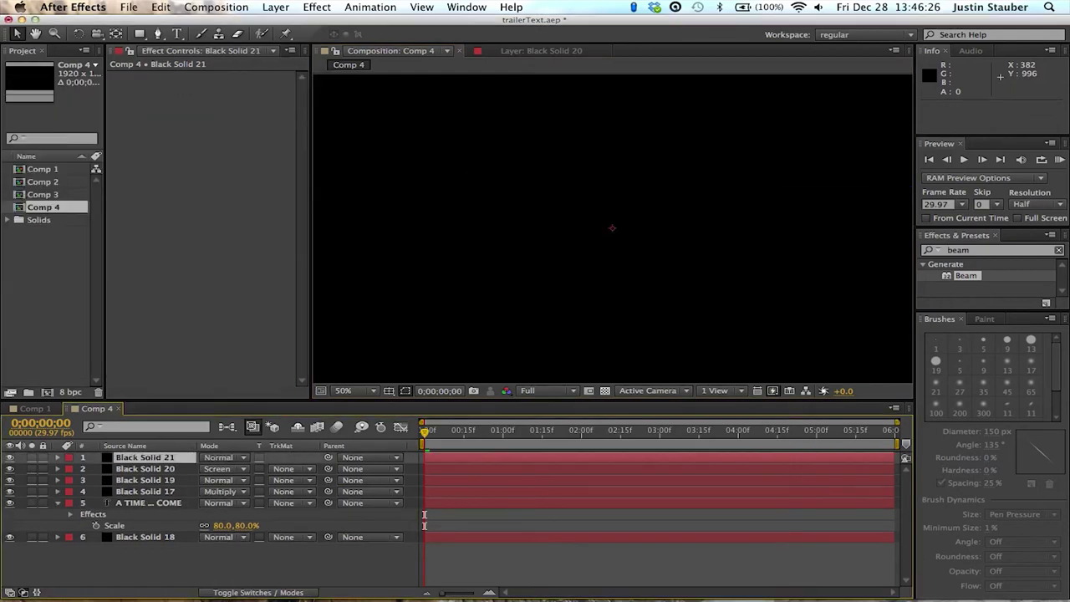
pyautogui.doubleClick(984, 249)
pyautogui.write('lens')
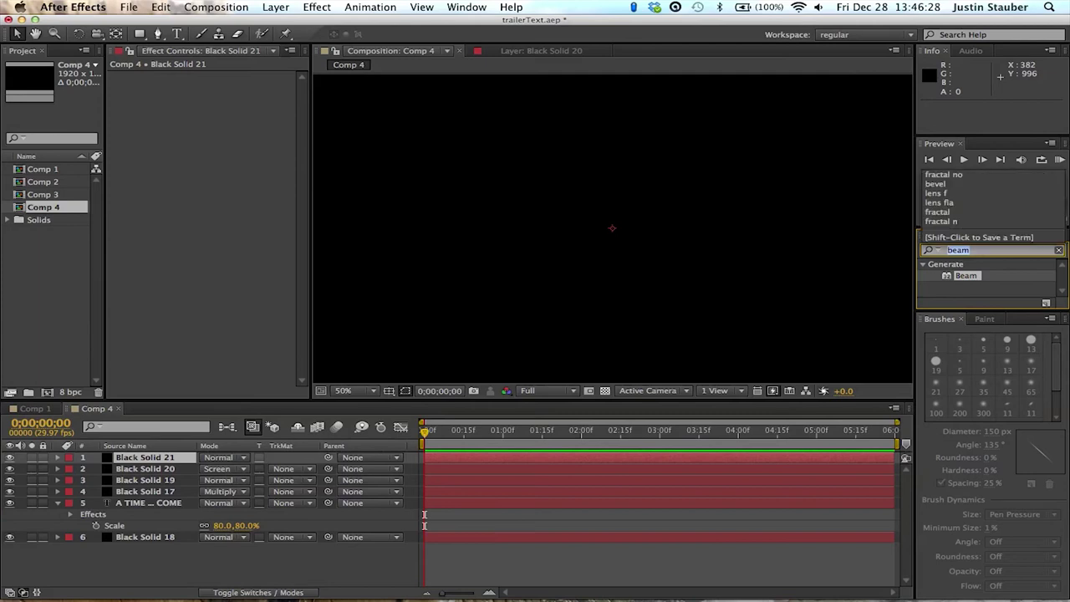
pyautogui.write(' fla')
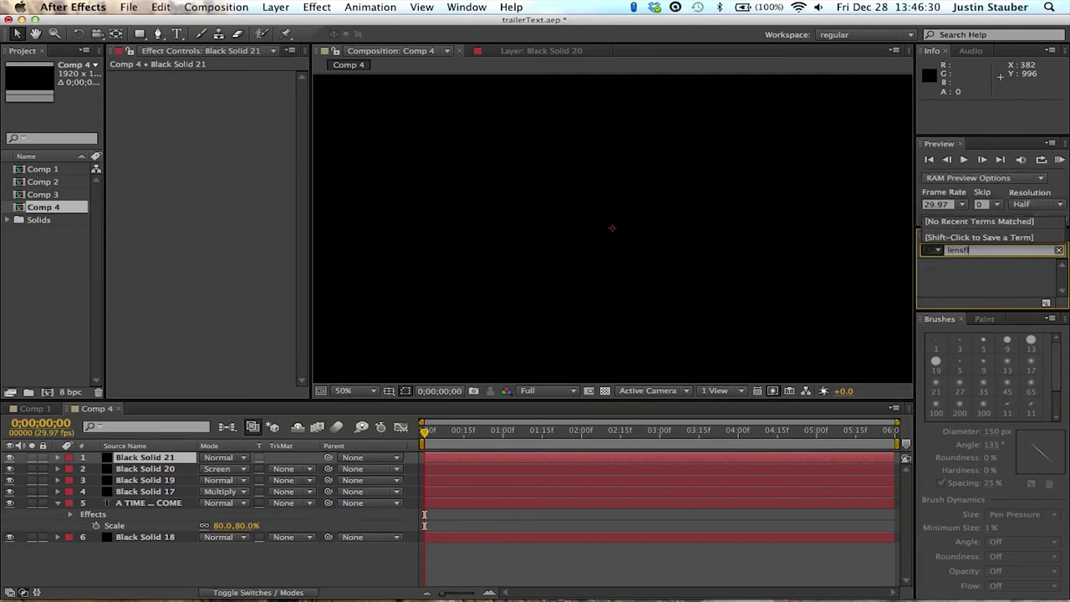
pyautogui.doubleClick(975, 275)
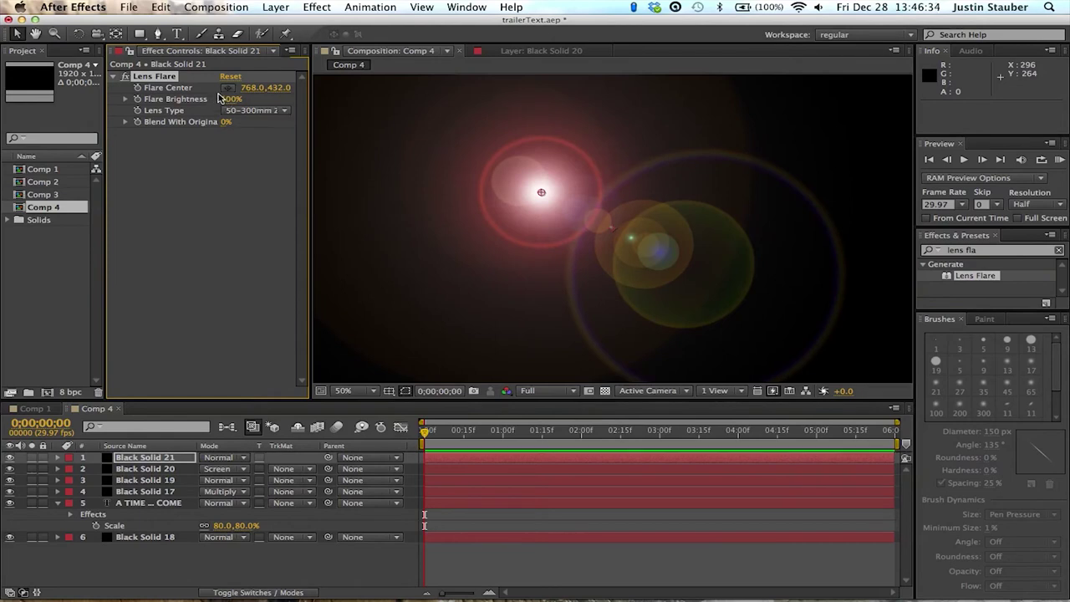
pyautogui.click(231, 101)
pyautogui.write('65')
pyautogui.press('Return')
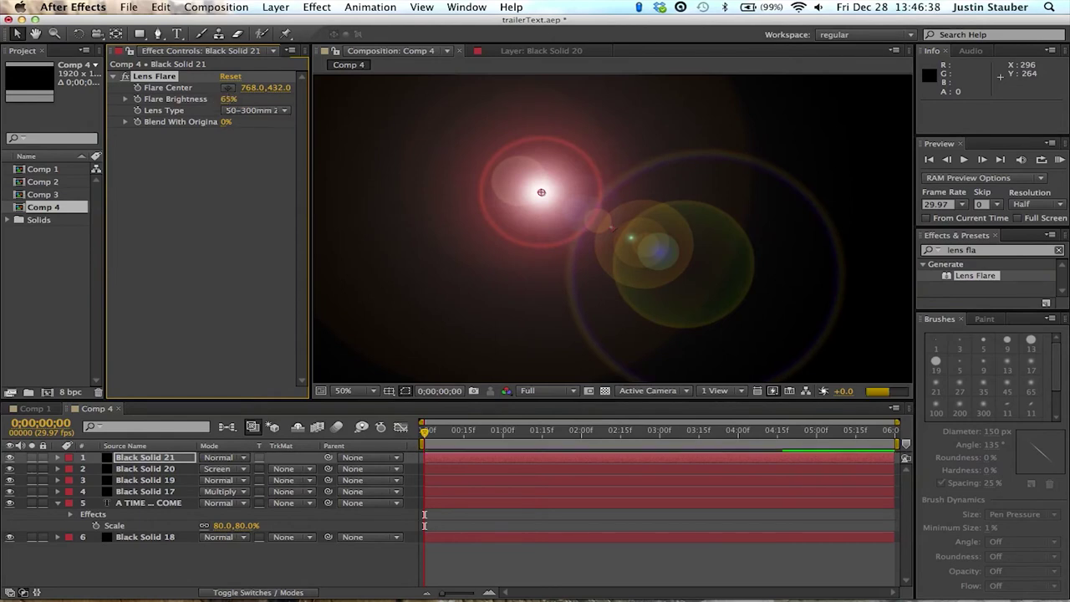
# - Set the flare layer's blend mode to Screen, then select Black Solid 20
pyautogui.click(217, 459)
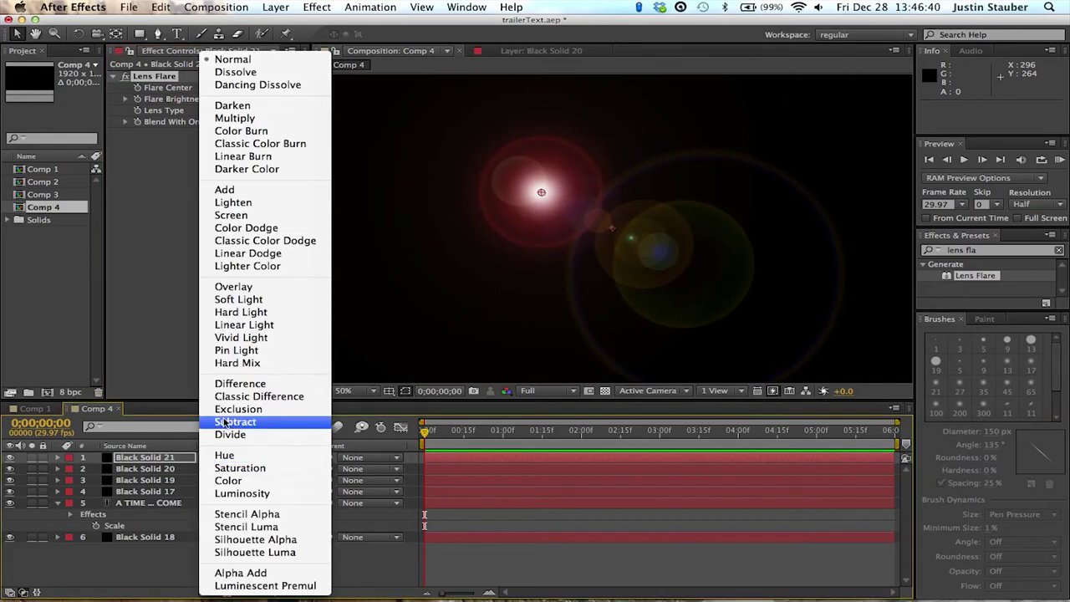
pyautogui.click(240, 202)
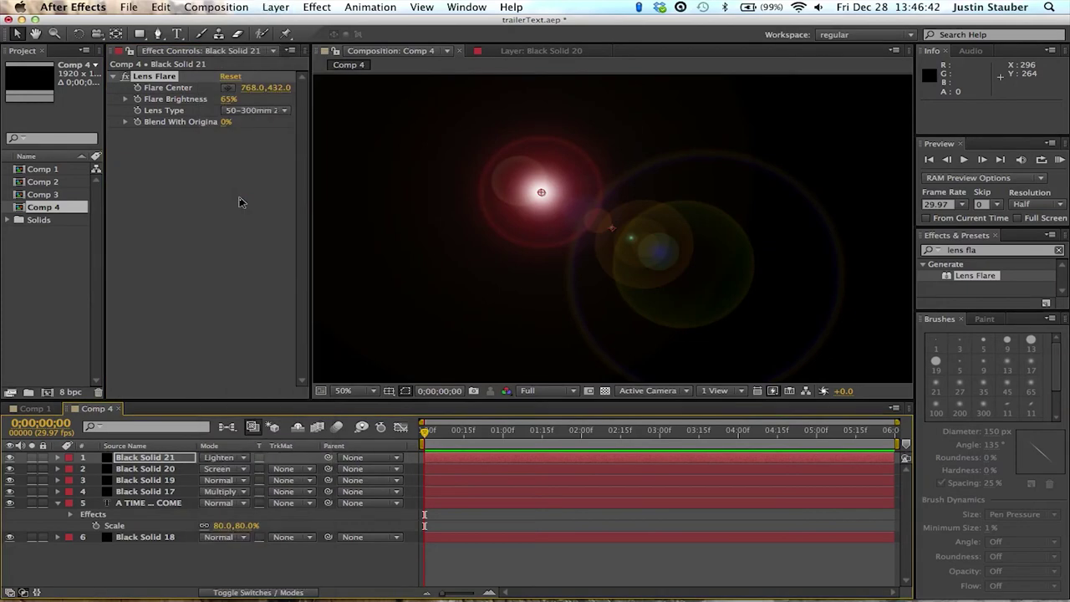
pyautogui.click(238, 459)
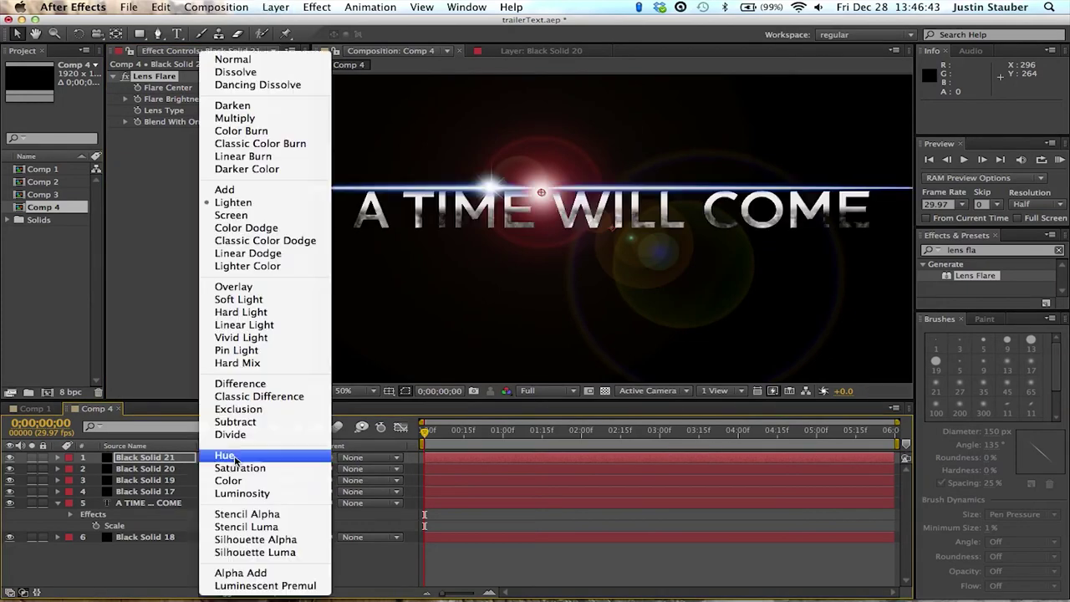
pyautogui.click(247, 216)
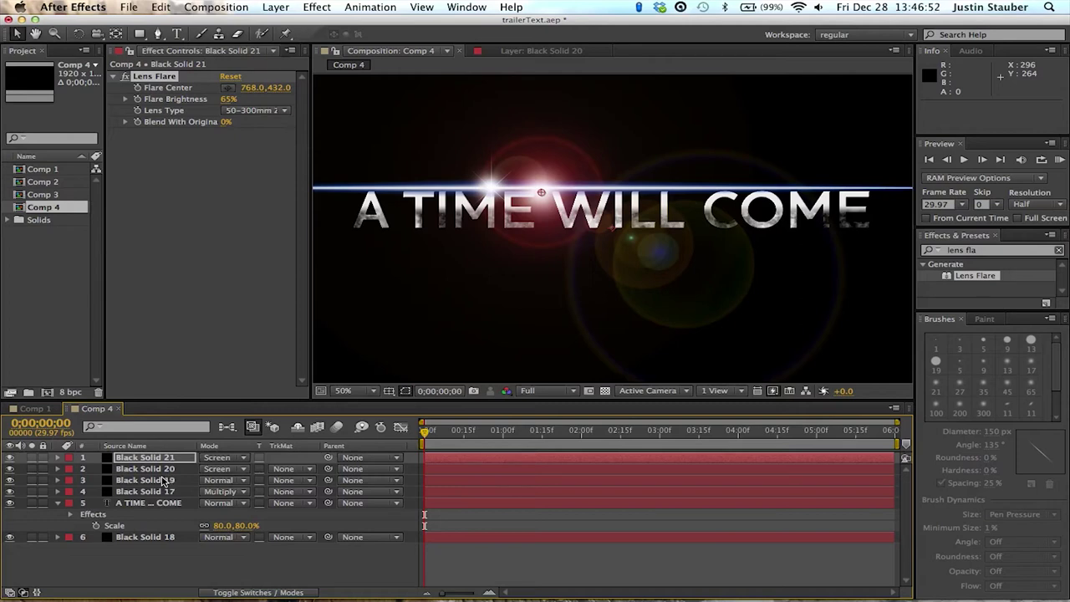
pyautogui.click(163, 470)
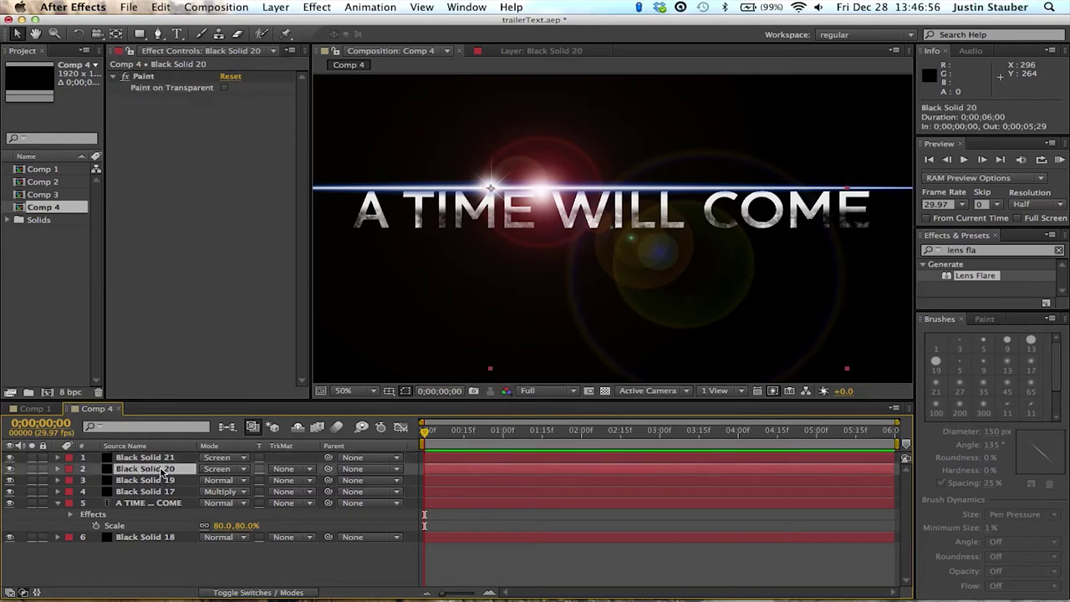
# - Set beam layer Black Solid 19 to Screen and nudge it with Black Solid 20
pyautogui.click(163, 481)
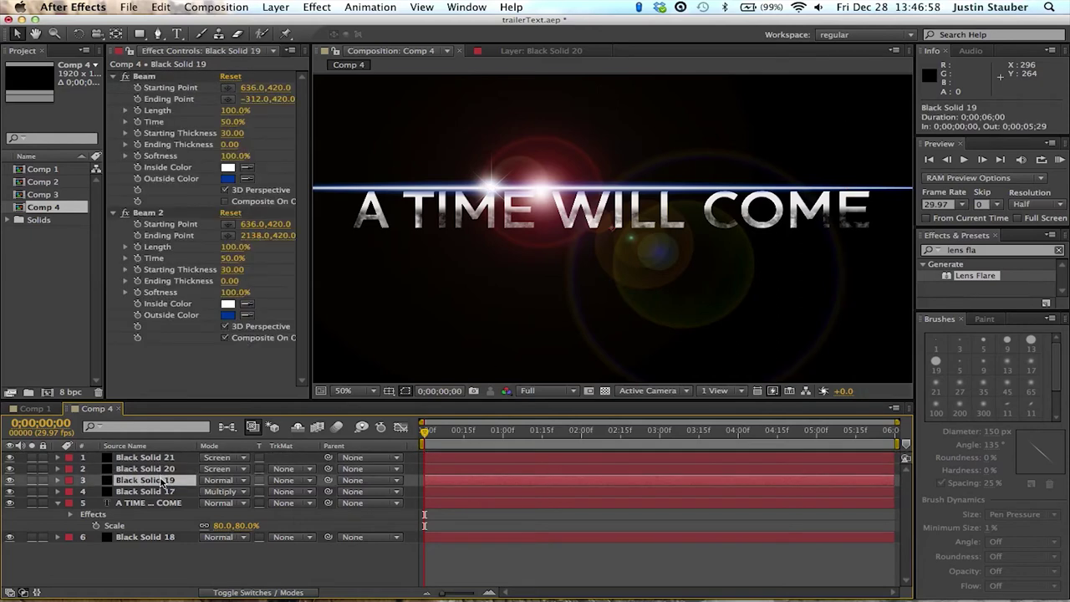
pyautogui.click(224, 483)
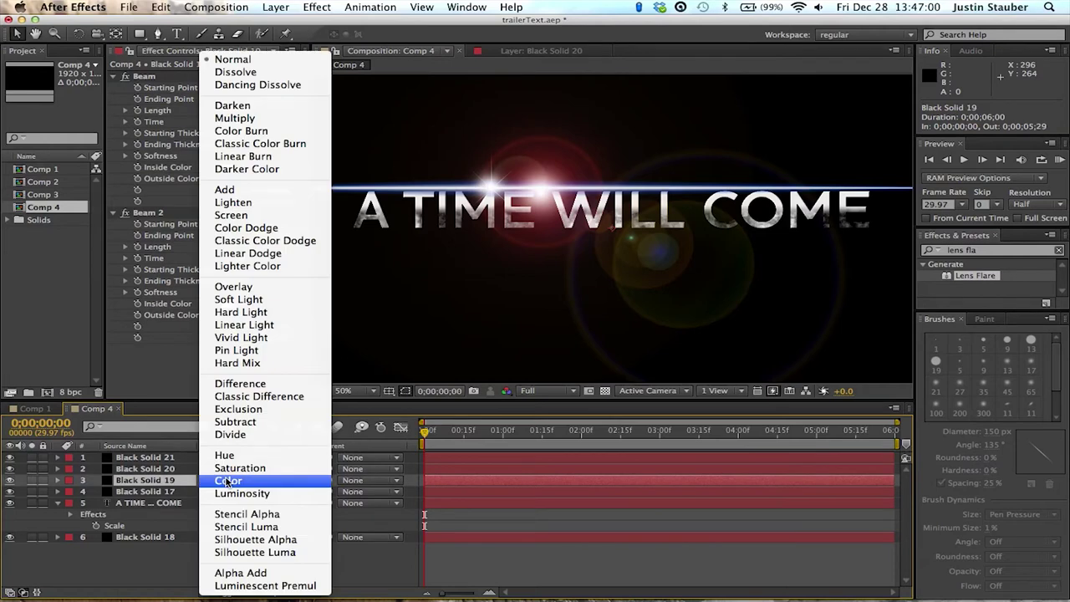
pyautogui.click(244, 217)
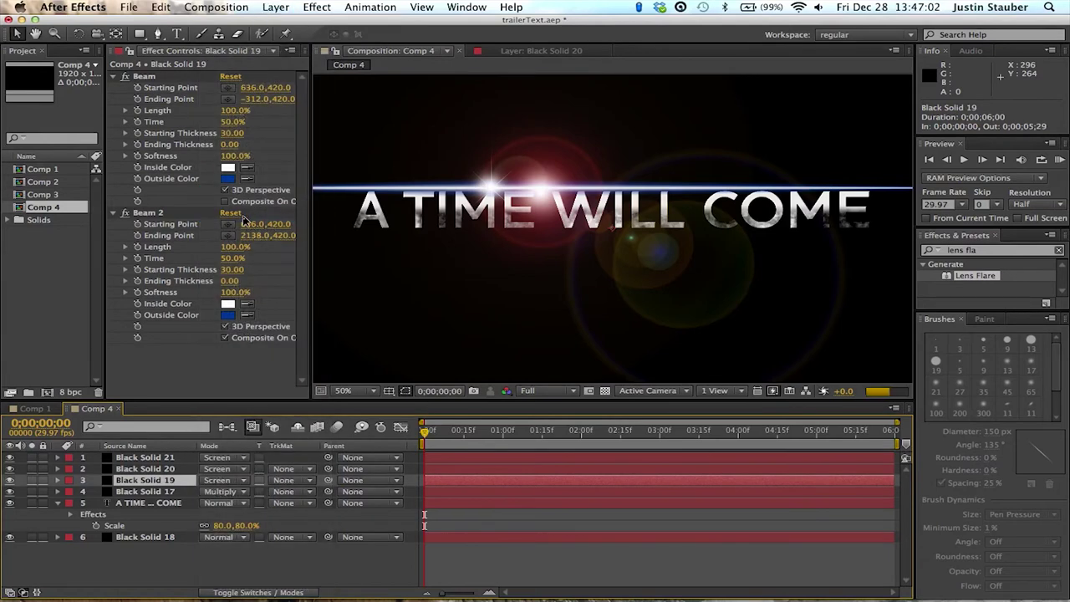
pyautogui.keyDown('shift'); pyautogui.click(167, 469); pyautogui.keyUp('shift')
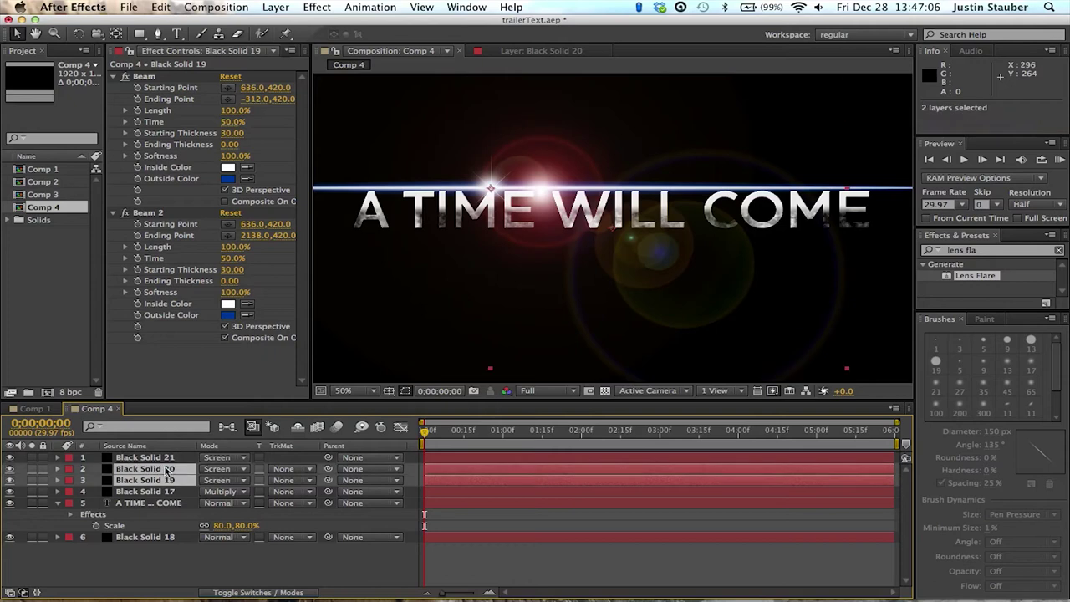
pyautogui.press('Up')
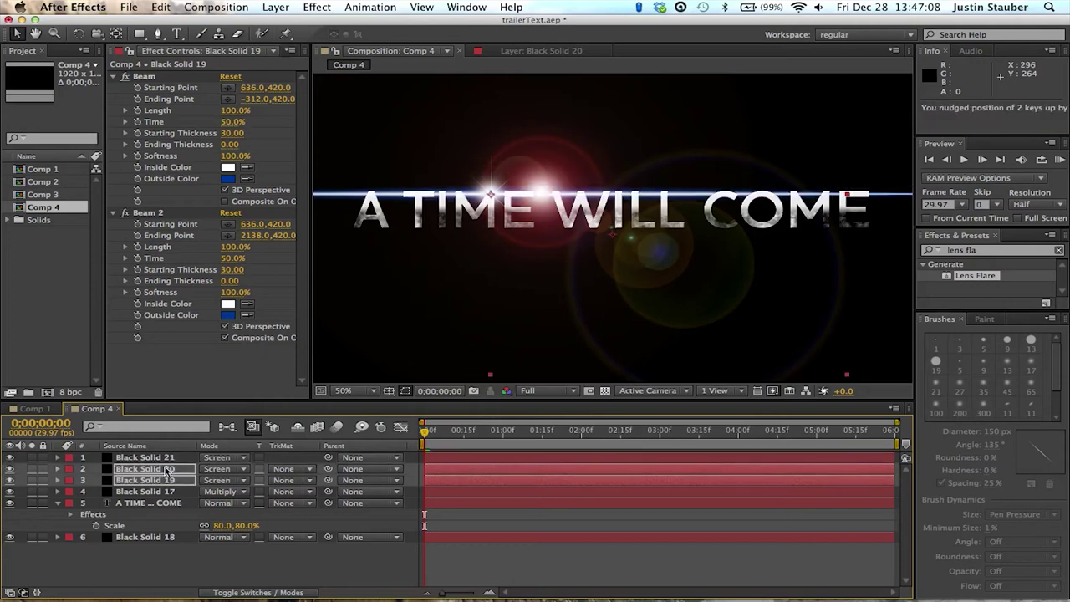
pyautogui.press('Down')
pyautogui.press('Down')
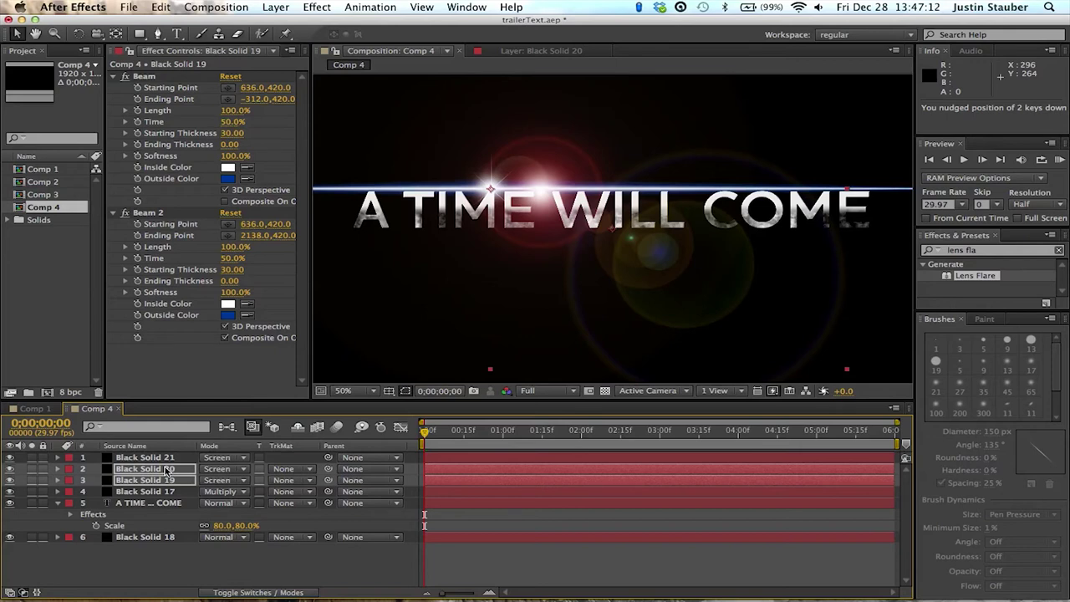
# - Place the Lens Flare centre on the beam at 632,422, then deselect all layers
pyautogui.click(130, 458)
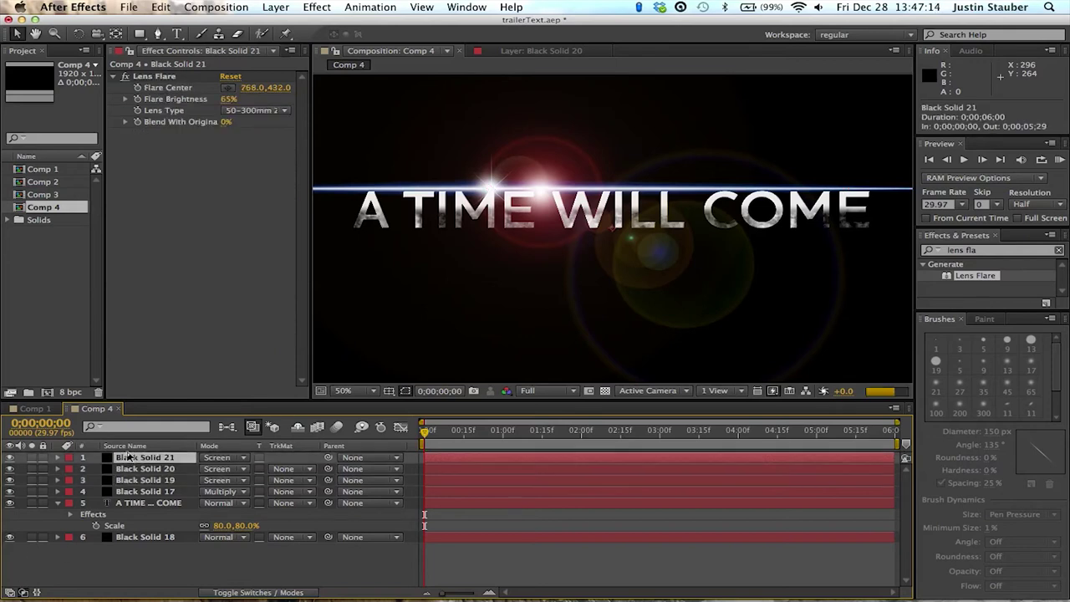
pyautogui.click(229, 89)
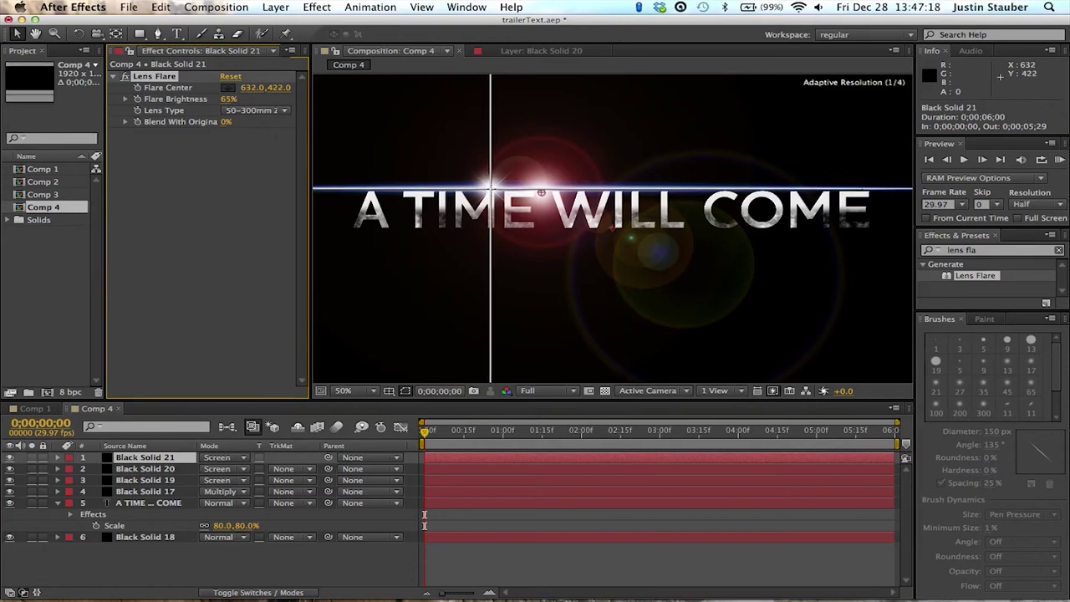
pyautogui.click(491, 188)
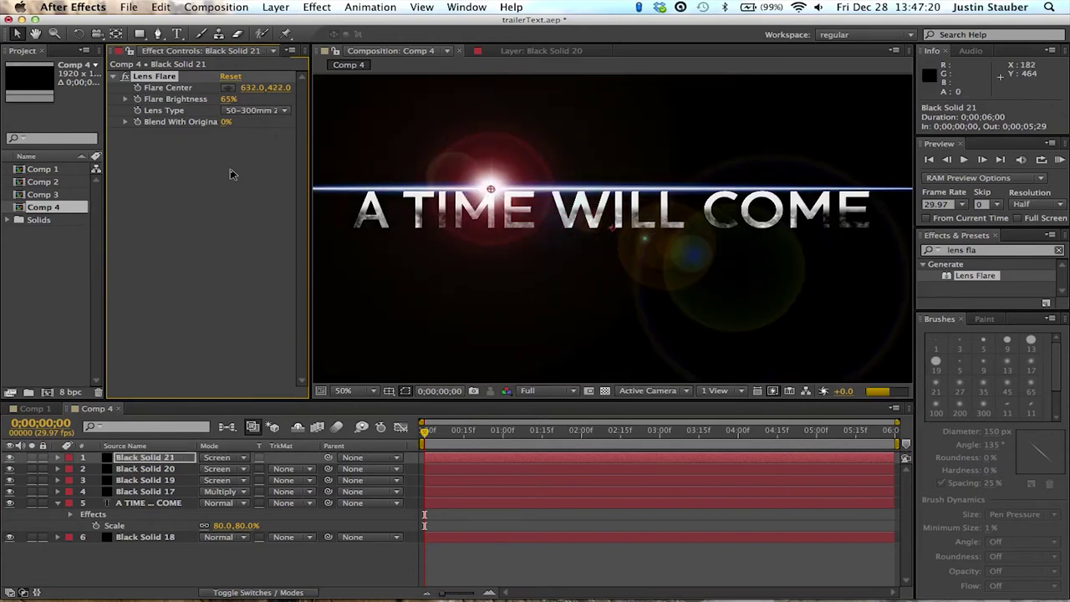
pyautogui.click(213, 199)
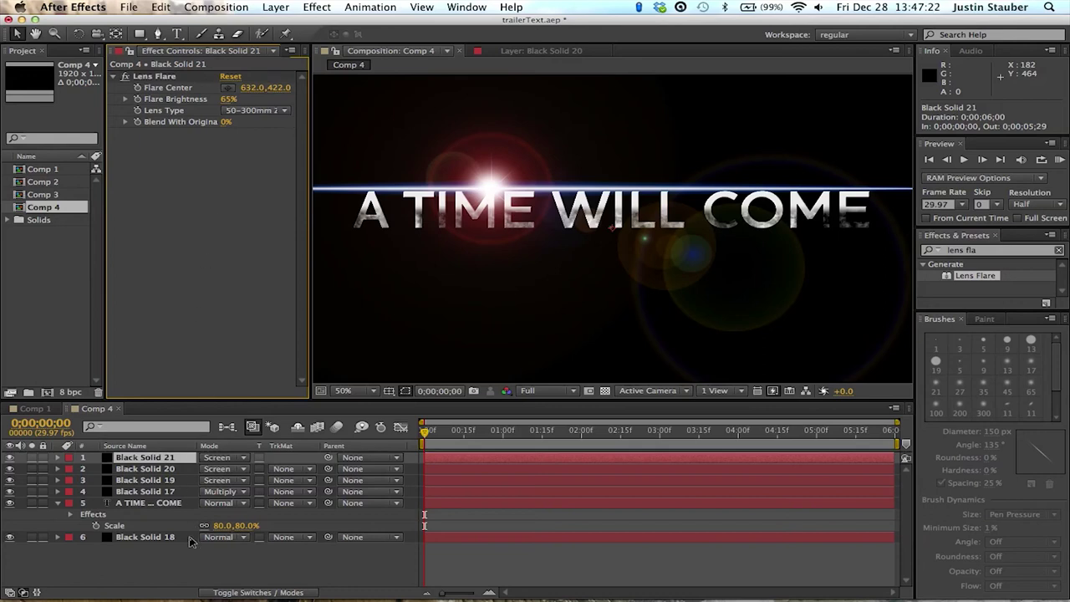
pyautogui.click(192, 575)
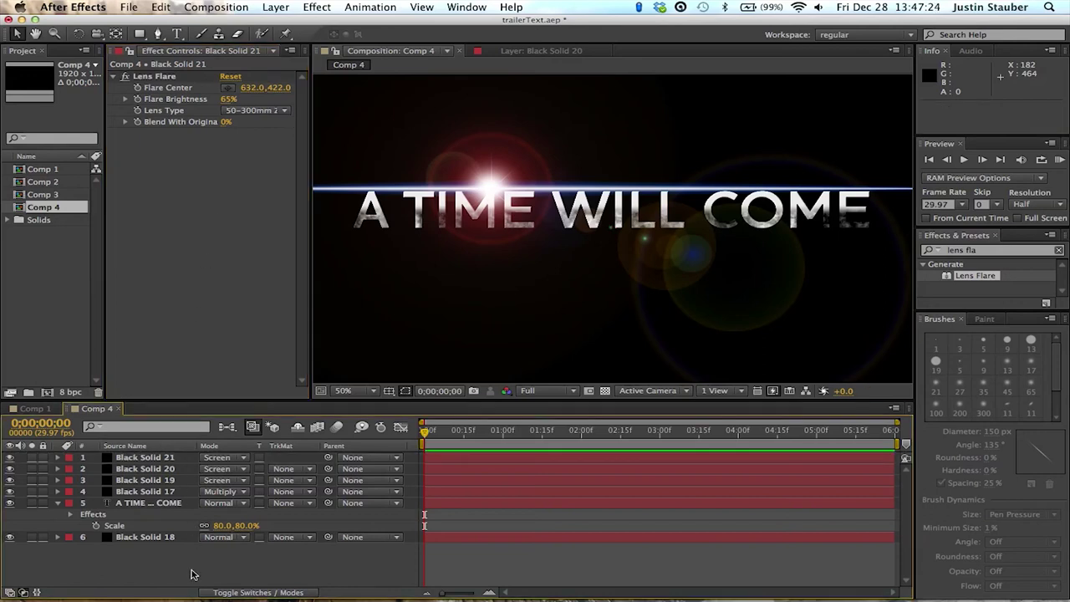
pyautogui.rightClick(192, 575)
# - Add a new camera to the composition with the default 50mm settings
pyautogui.moveTo(326, 465)
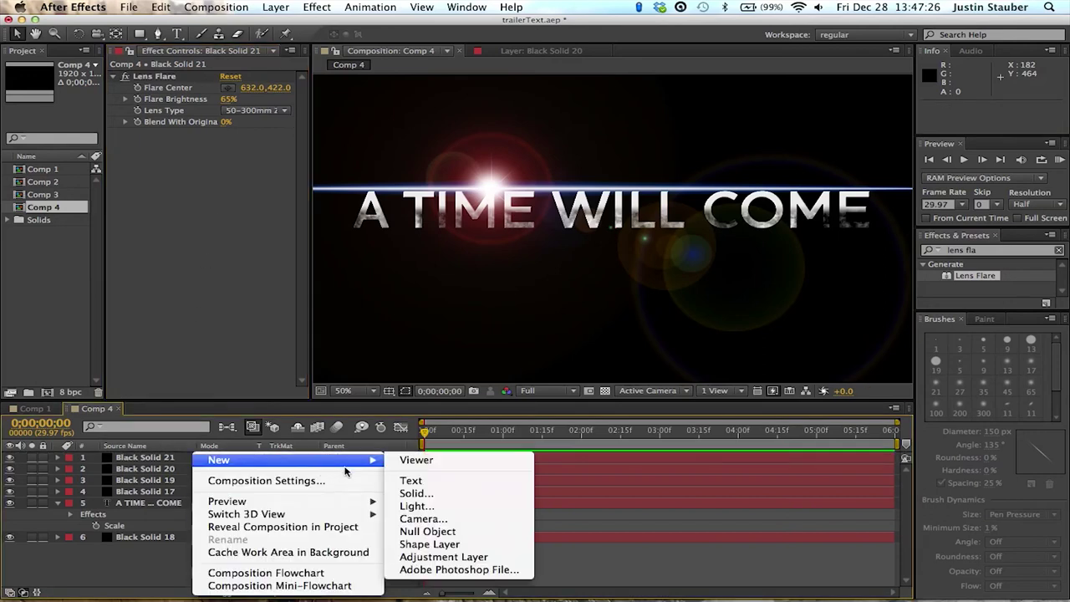
pyautogui.click(422, 519)
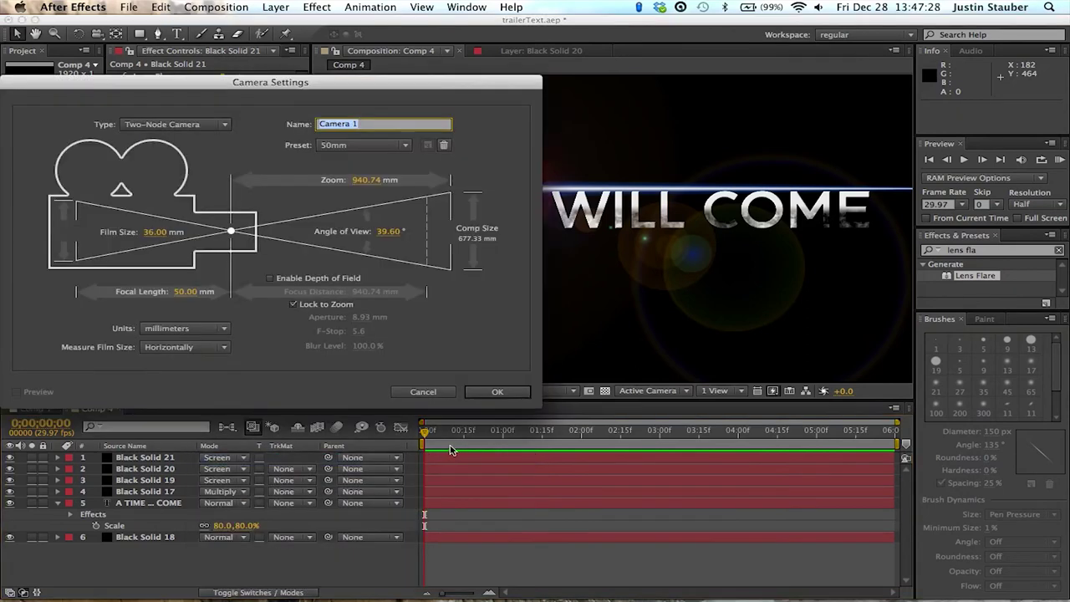
pyautogui.click(483, 392)
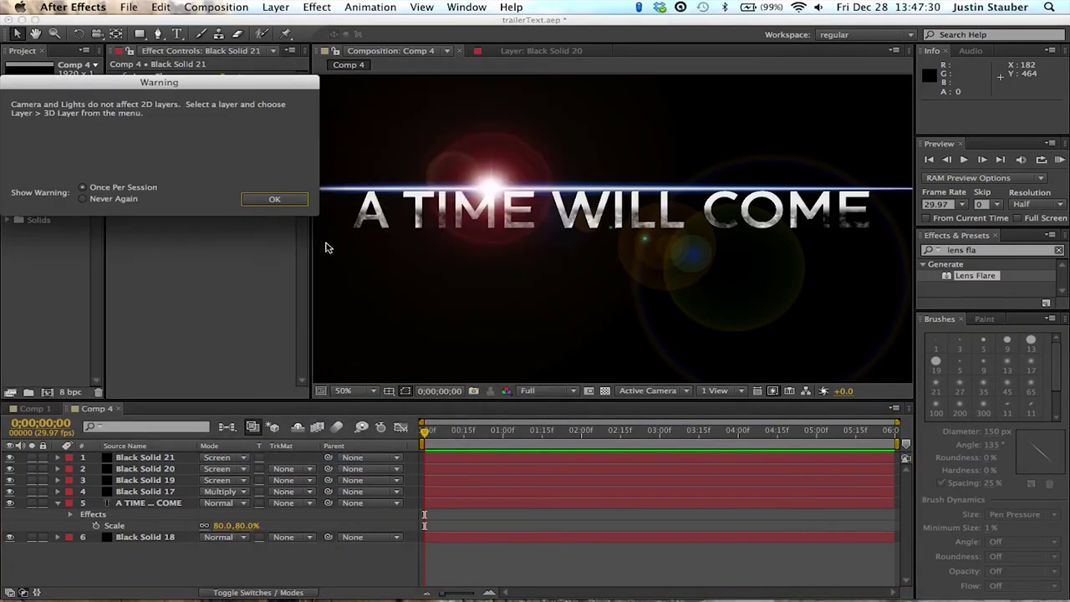
pyautogui.click(274, 199)
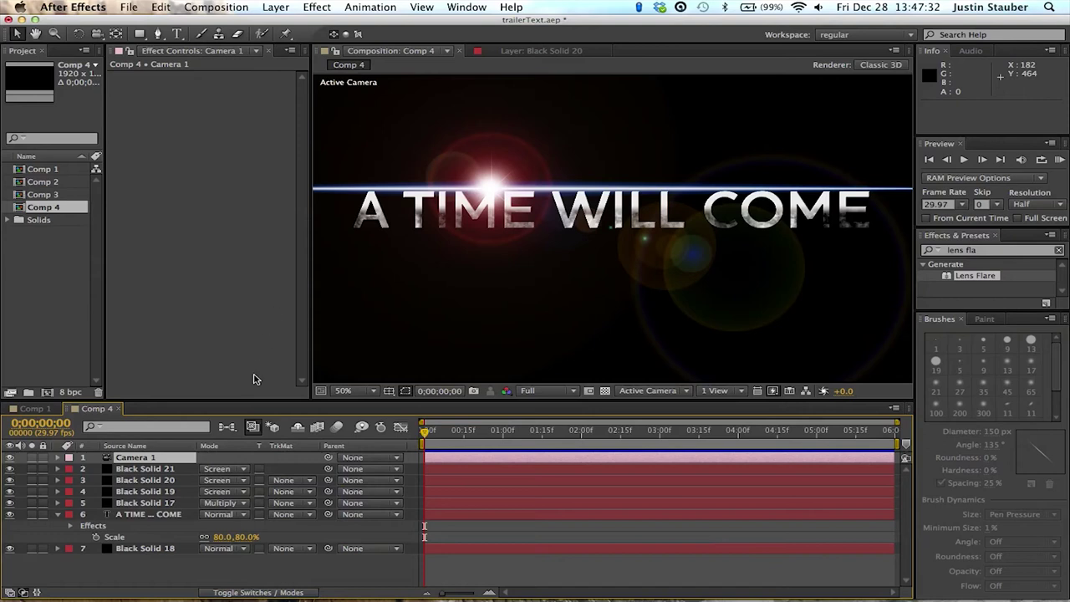
# - Keyframe Camera 1's Position at 960,540,-2666.7 on frame 0, then go to the last frame
pyautogui.click(58, 458)
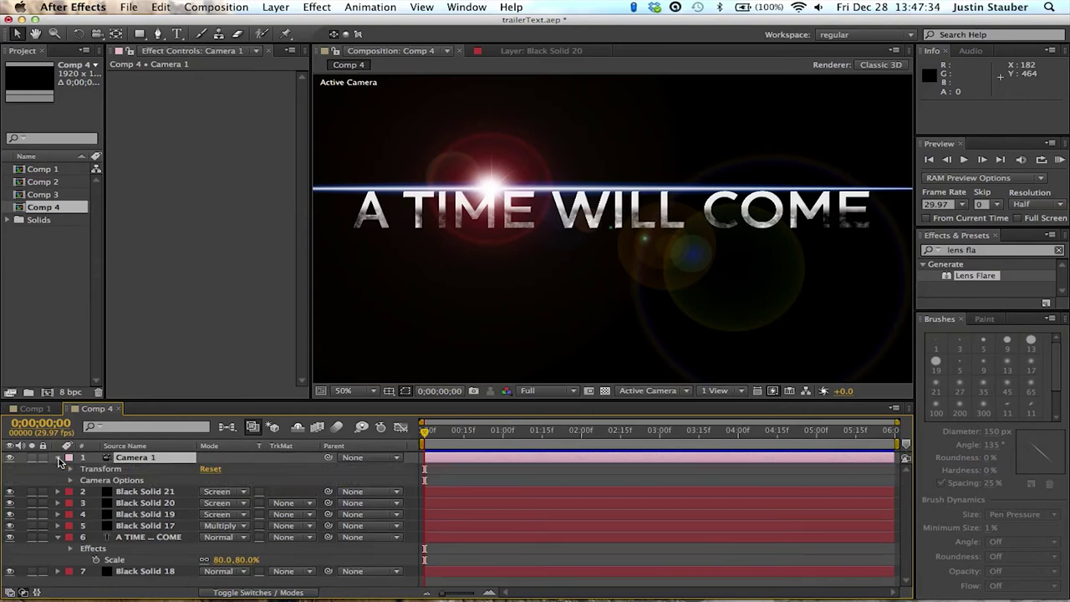
pyautogui.press(',')
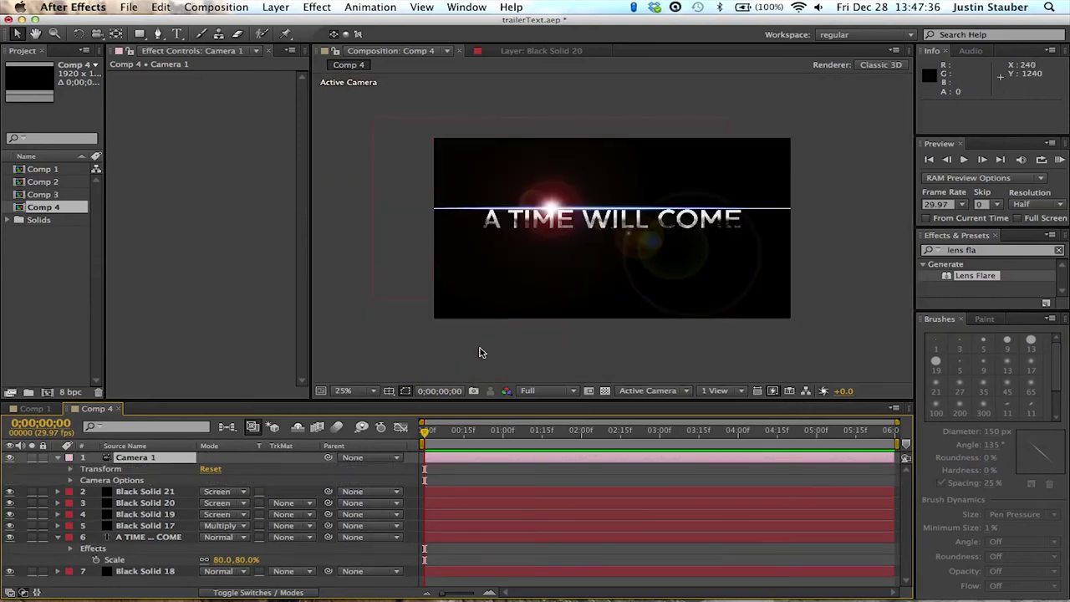
pyautogui.press('p')
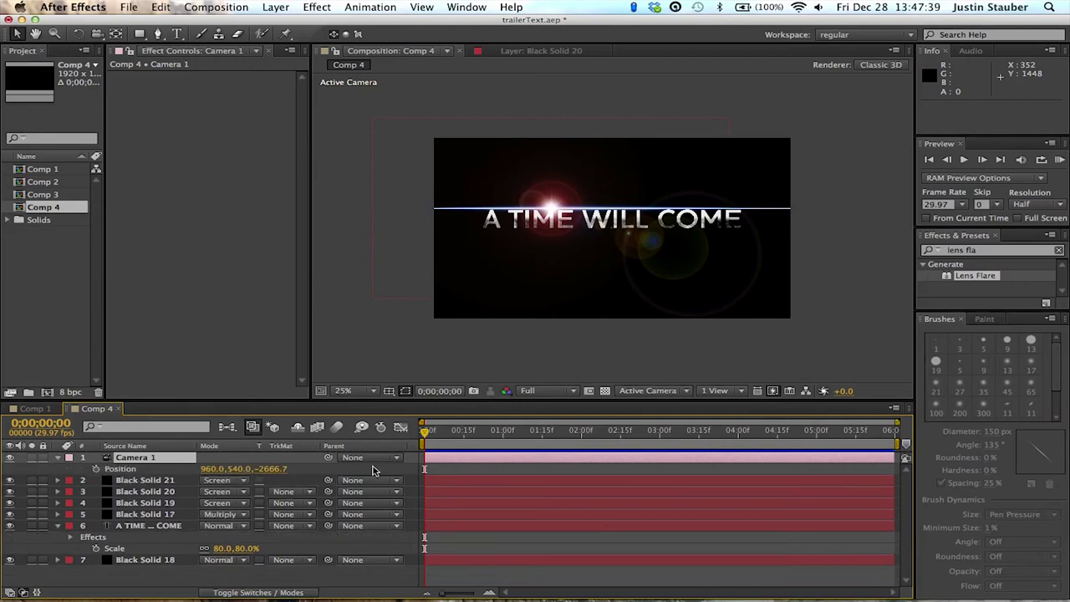
pyautogui.click(95, 468)
pyautogui.moveTo(883, 430); pyautogui.dragTo(909, 434)
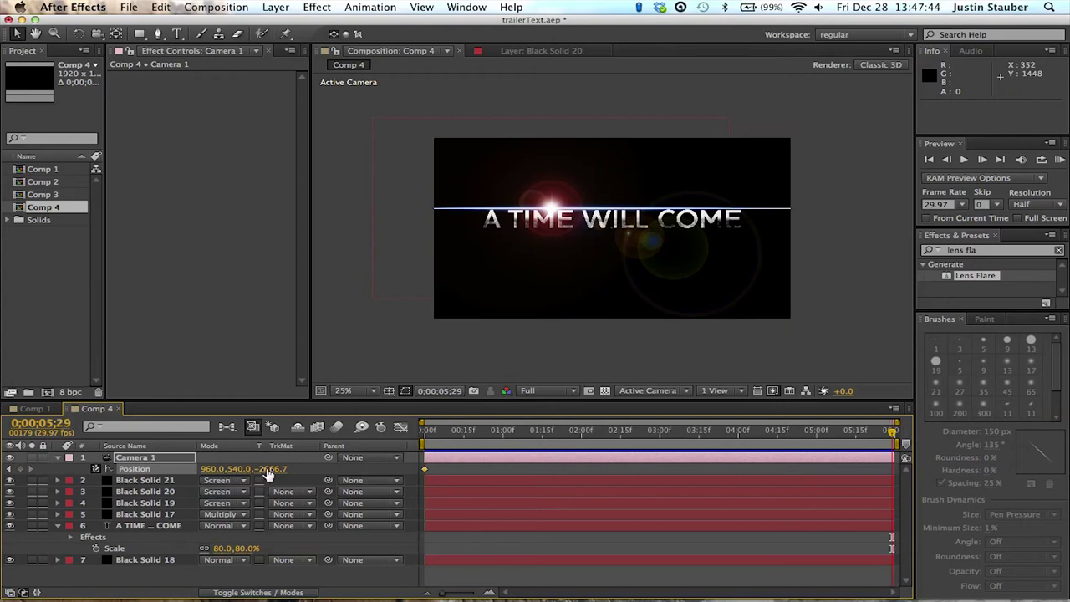
# - Make the title layer and Black Solid 17 3D layers
pyautogui.click(238, 592)
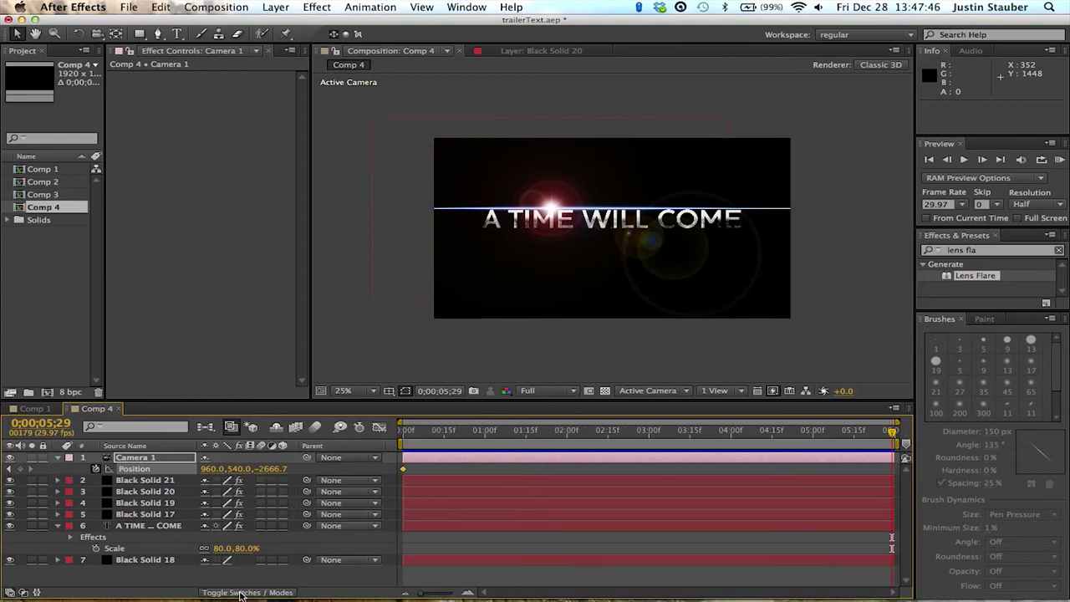
pyautogui.click(282, 526)
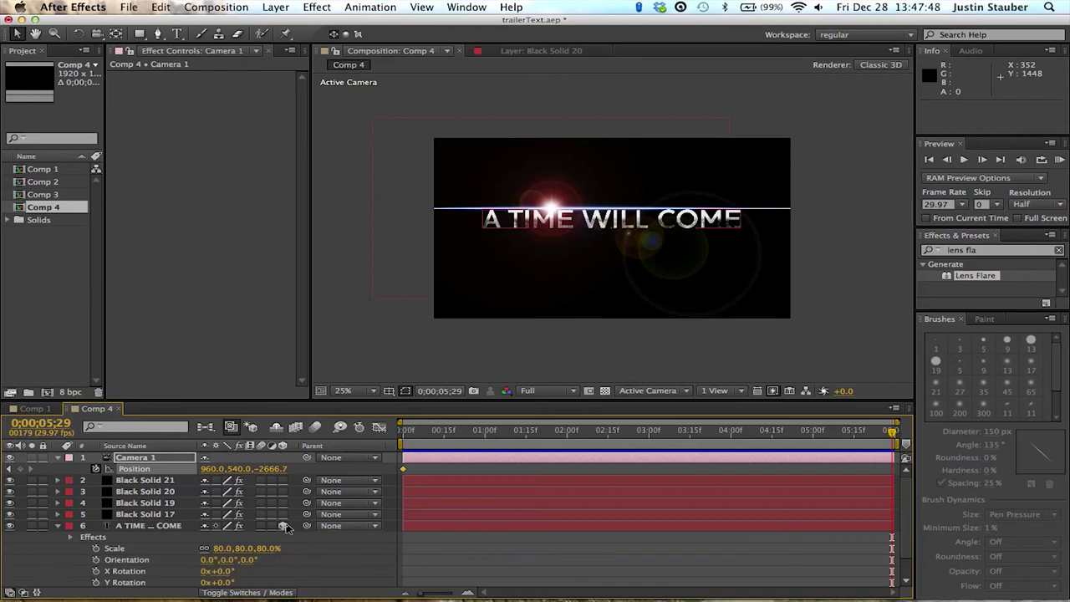
pyautogui.click(282, 514)
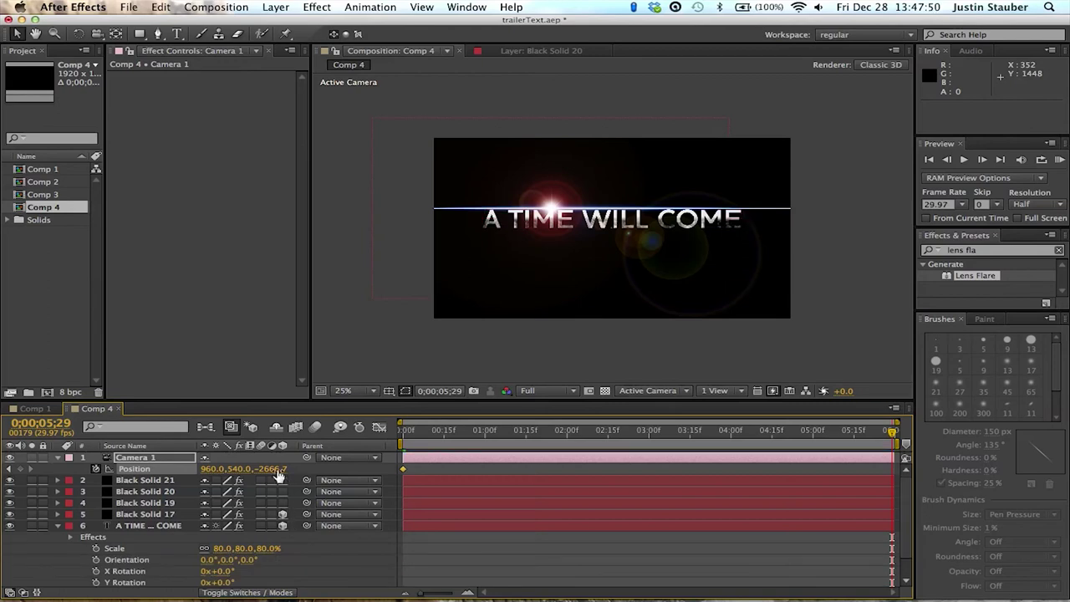
# - Push Camera 1's Z position to -2116.7 at the last frame, then return to frame 0
pyautogui.moveTo(276, 469); pyautogui.dragTo(316, 472)
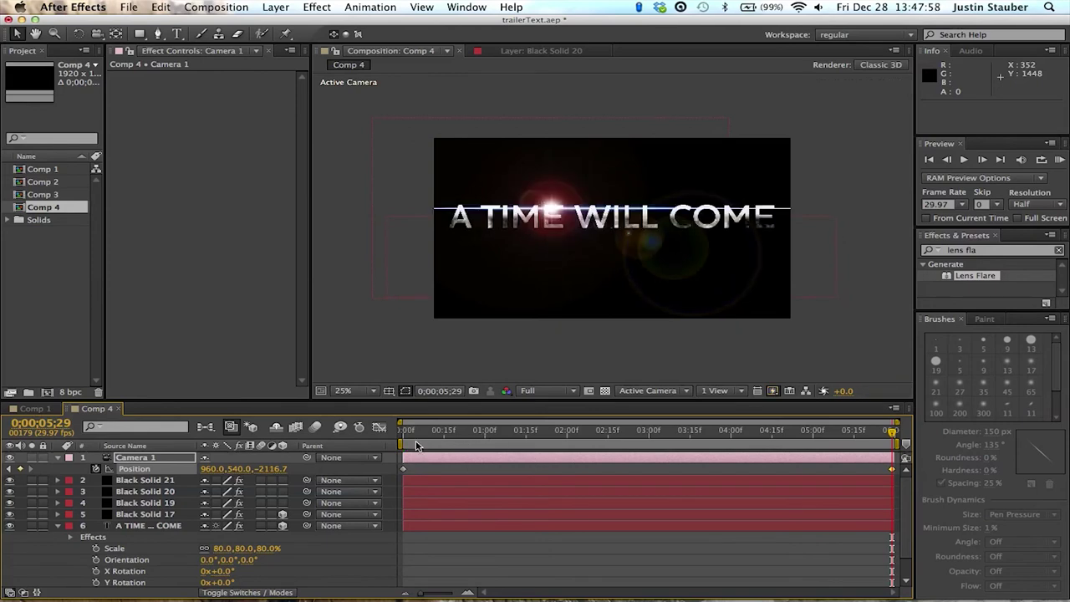
pyautogui.click(404, 430)
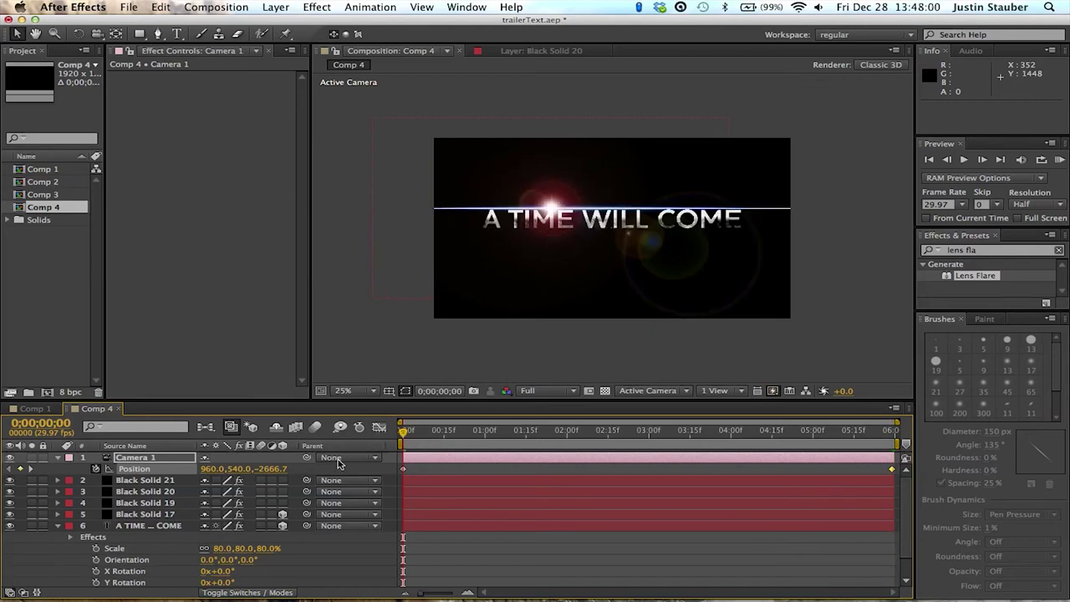
pyautogui.click(153, 495)
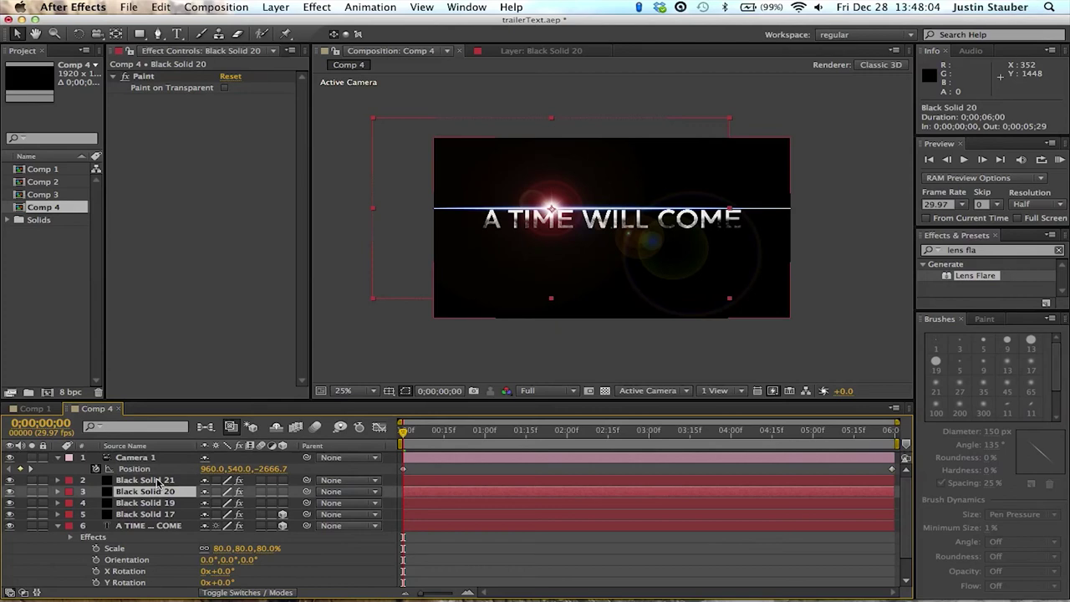
# - Keyframe Black Solid 20 and 19 rising from Y 422 and 542 to 394 and 514, then preview
pyautogui.keyDown('shift'); pyautogui.click(152, 504); pyautogui.keyUp('shift')
pyautogui.press('p')
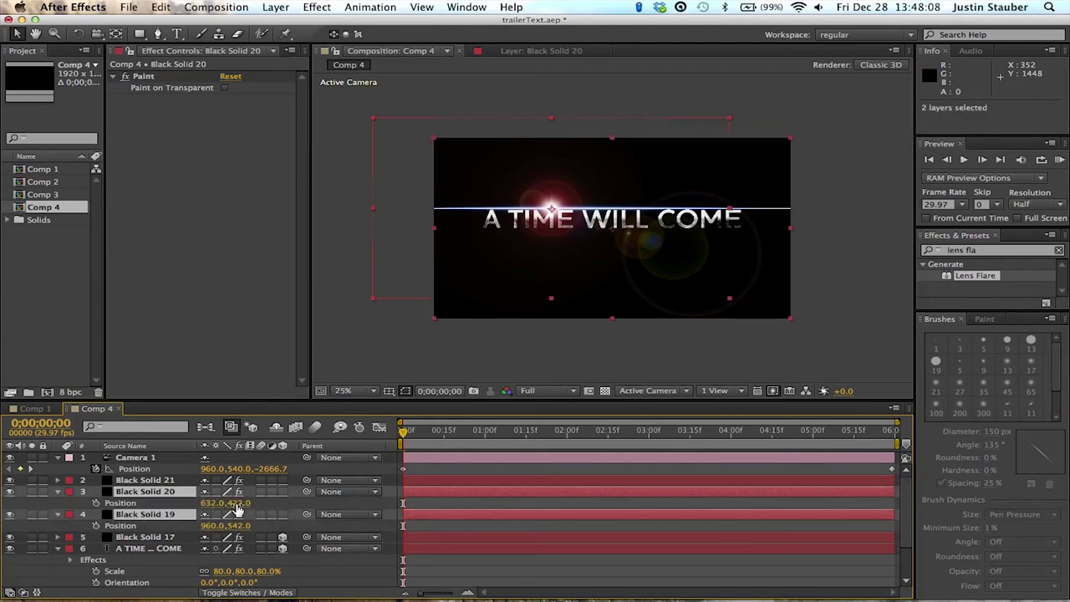
pyautogui.click(95, 502)
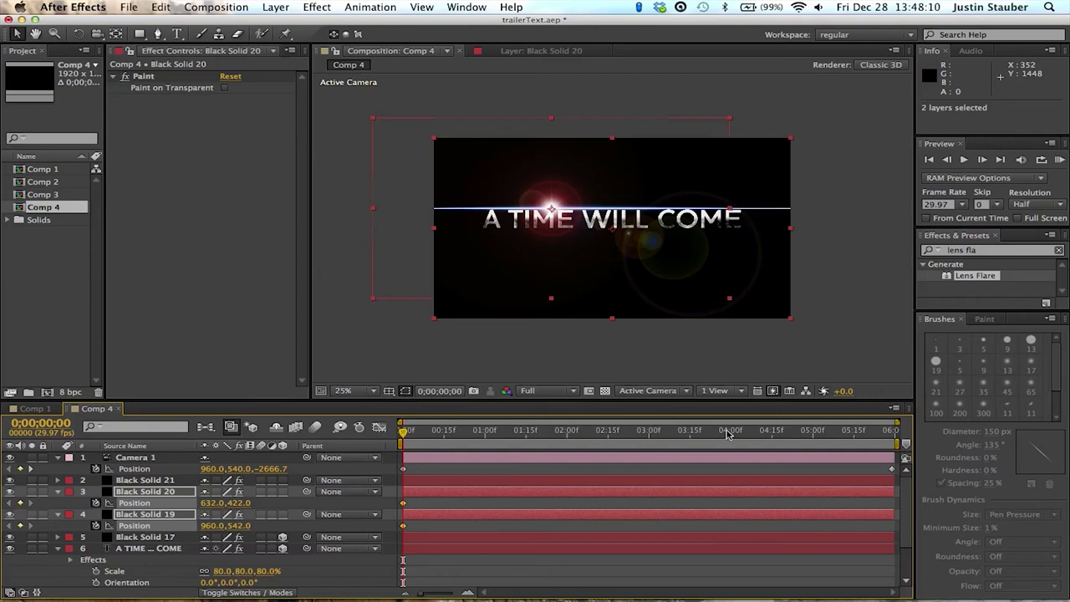
pyautogui.moveTo(727, 433); pyautogui.dragTo(896, 434)
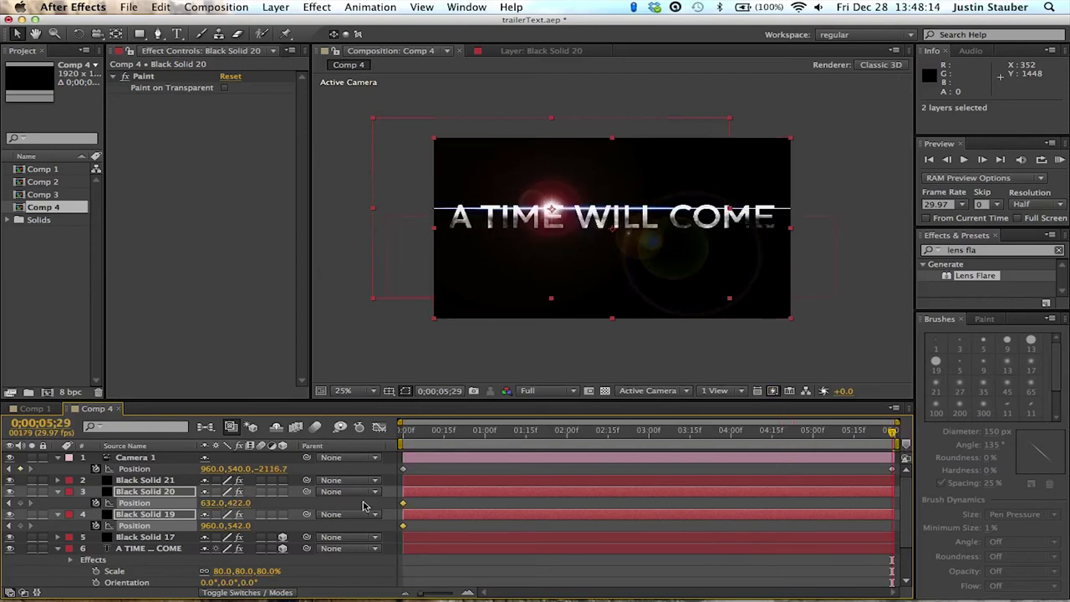
pyautogui.press('Up')
pyautogui.press('Up')
pyautogui.press('Up')
pyautogui.press('Up')
pyautogui.press('Up')
pyautogui.press('Up')
pyautogui.press('Up')
pyautogui.press('Up')
pyautogui.press('Up')
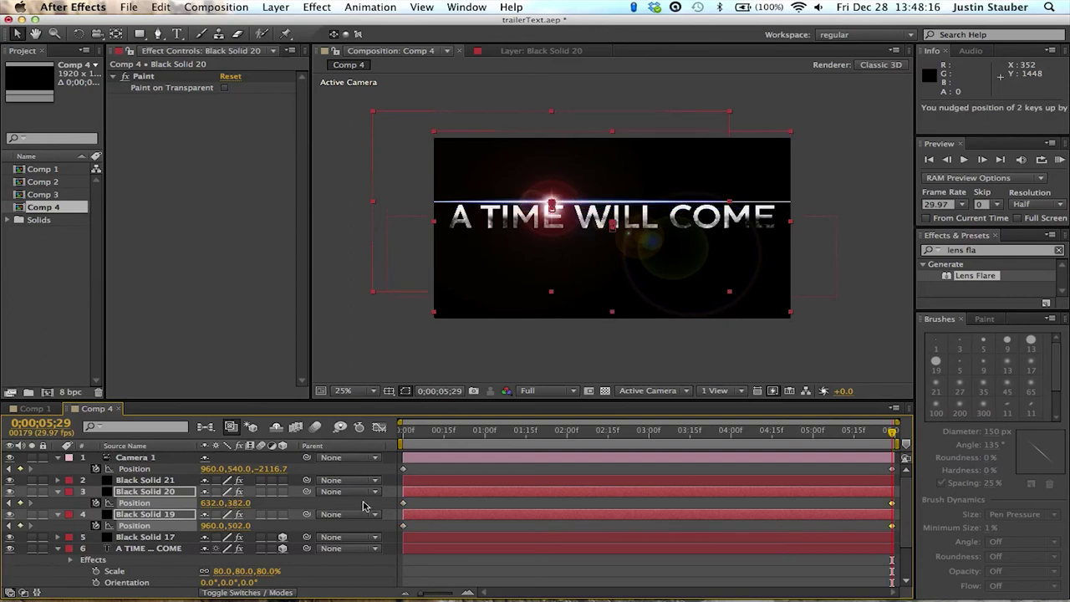
pyautogui.press('Down')
pyautogui.press('Down')
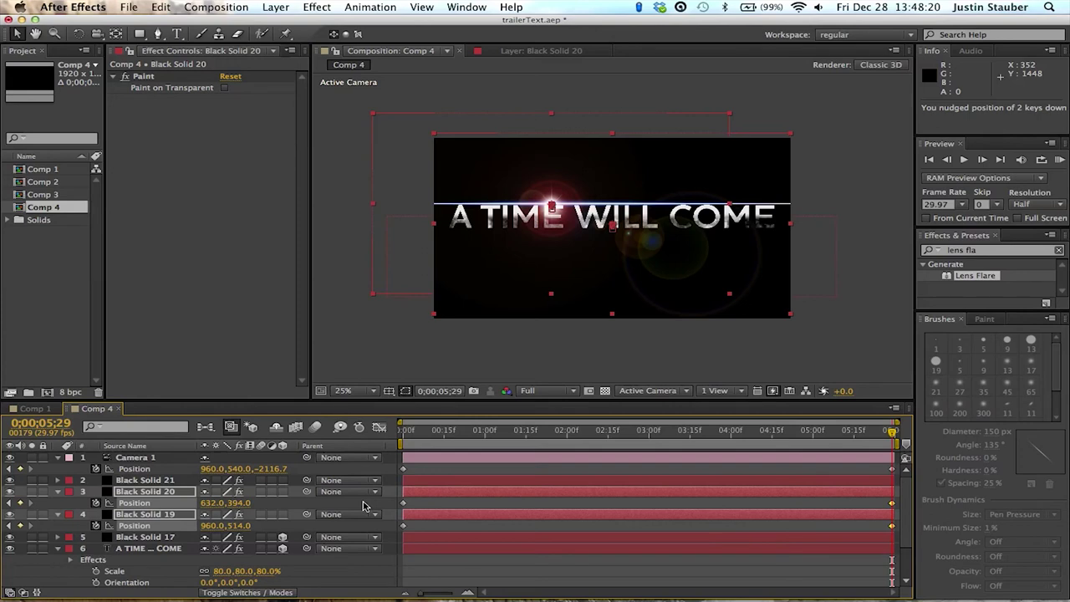
pyautogui.press('Up')
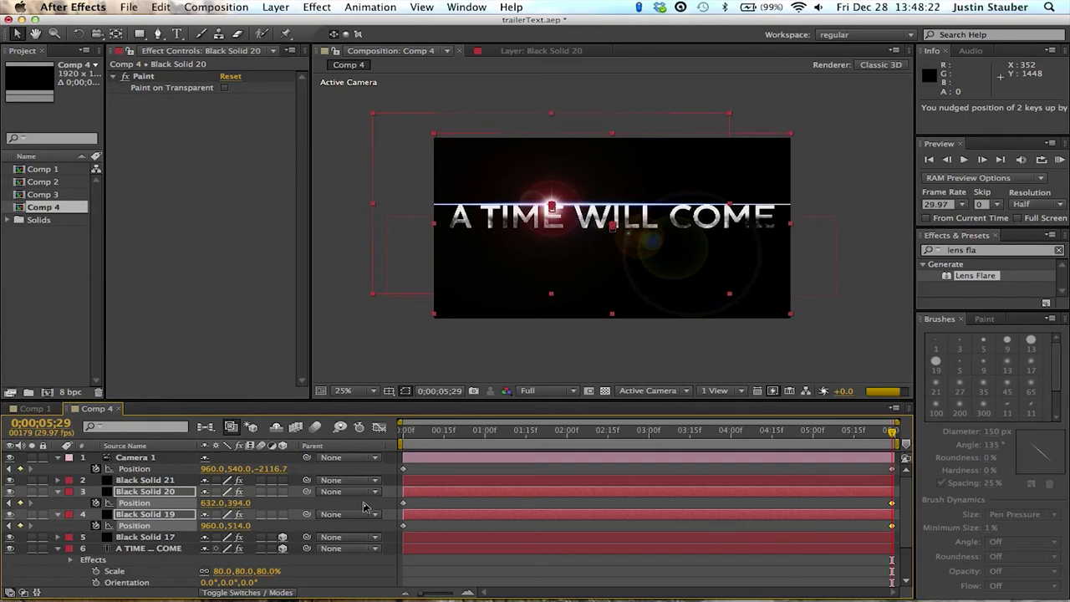
pyautogui.press('.')
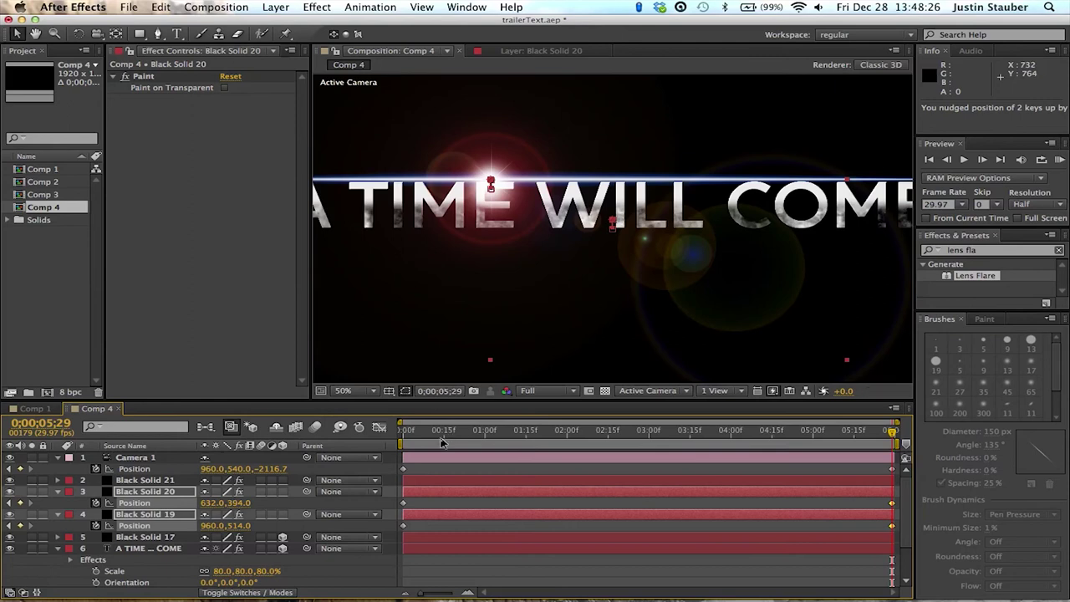
pyautogui.moveTo(443, 444); pyautogui.dragTo(368, 451)
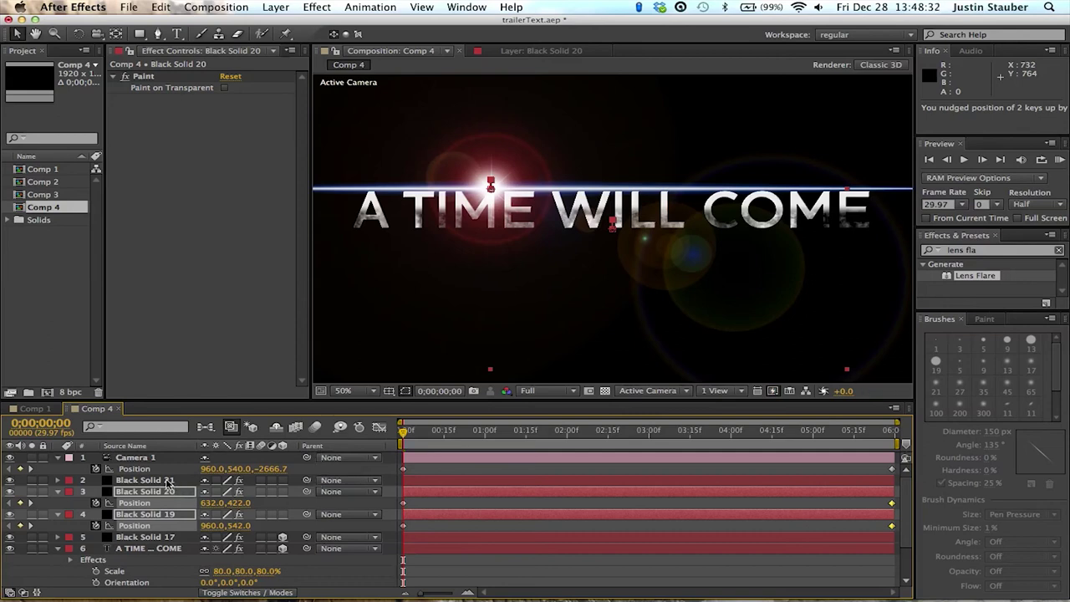
# - Keyframe Black Solid 21's Lens Flare centre rising to 632,398 at the last frame, then preview
pyautogui.click(167, 483)
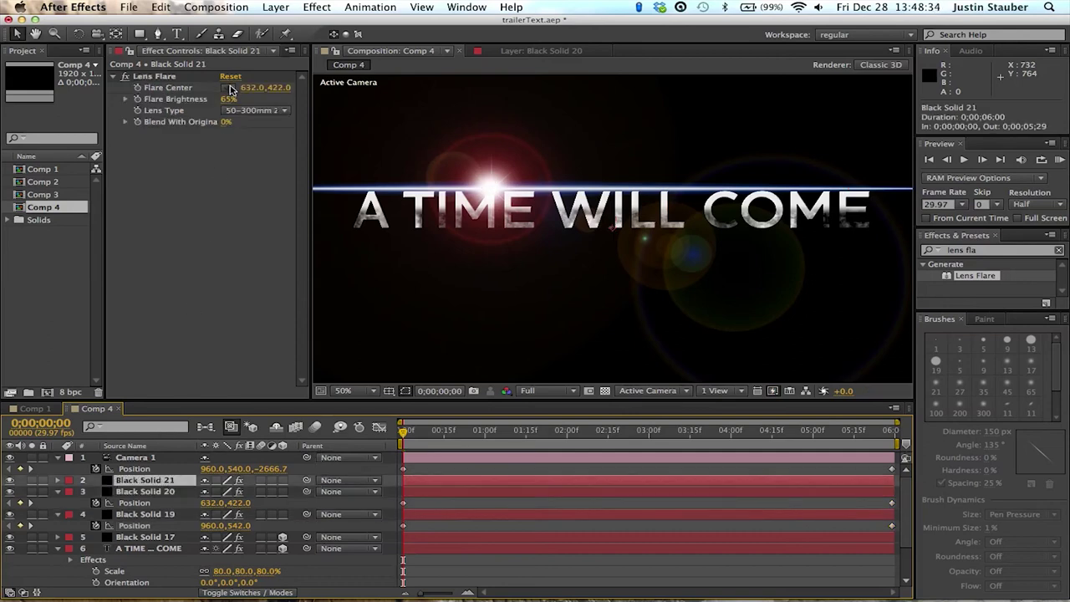
pyautogui.click(138, 89)
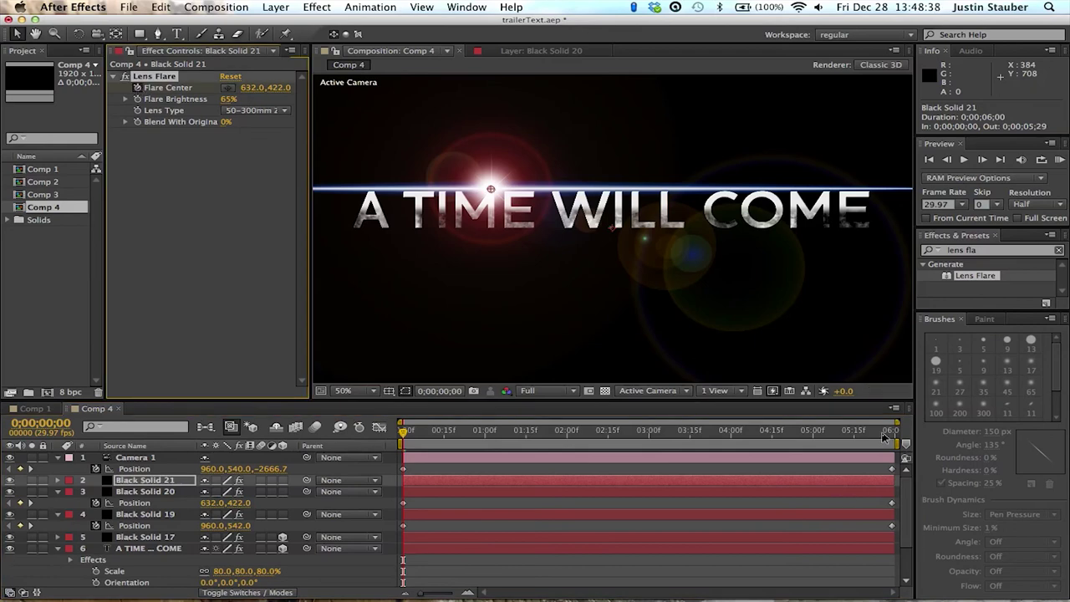
pyautogui.moveTo(886, 431); pyautogui.dragTo(909, 435)
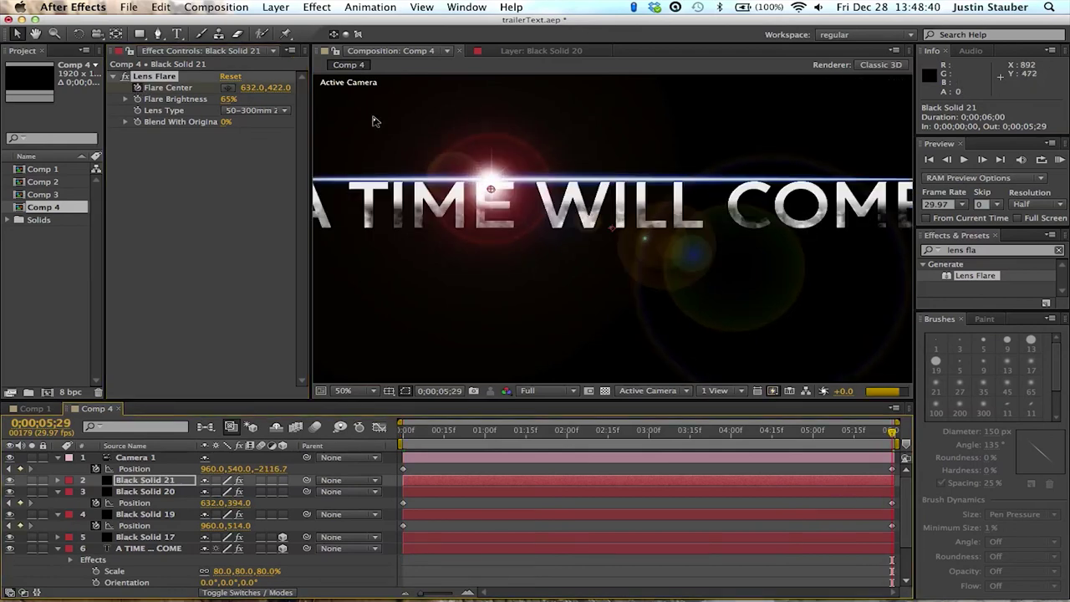
pyautogui.moveTo(490, 189); pyautogui.dragTo(491, 181)
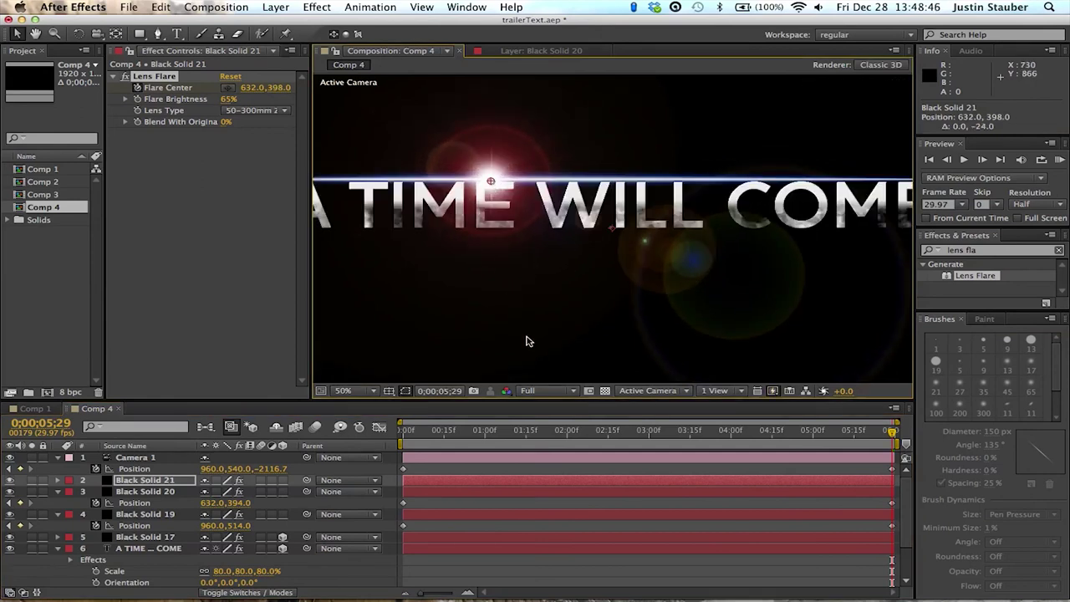
pyautogui.press(',')
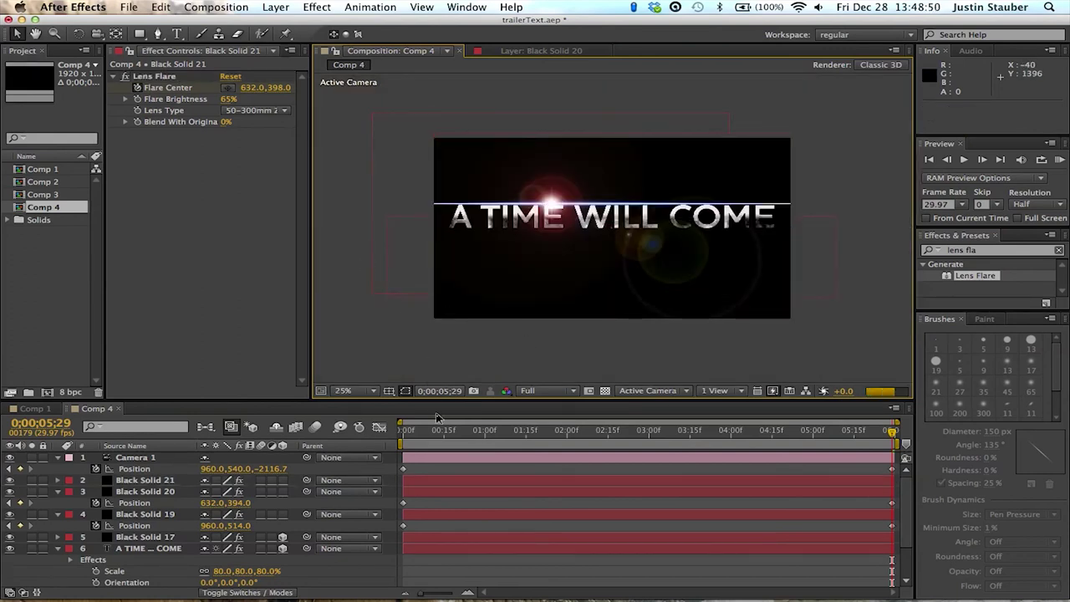
pyautogui.click(401, 430)
pyautogui.moveTo(393, 430)
pyautogui.mouseDown()
pyautogui.moveTo(886, 431)
pyautogui.moveTo(399, 430)
pyautogui.mouseUp()
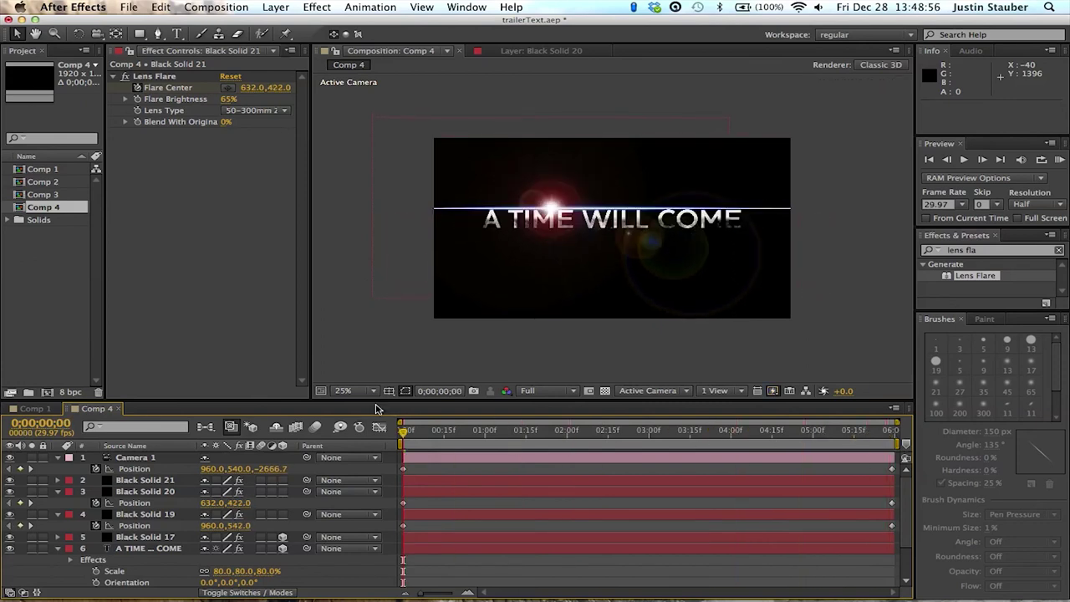
pyautogui.press('.')
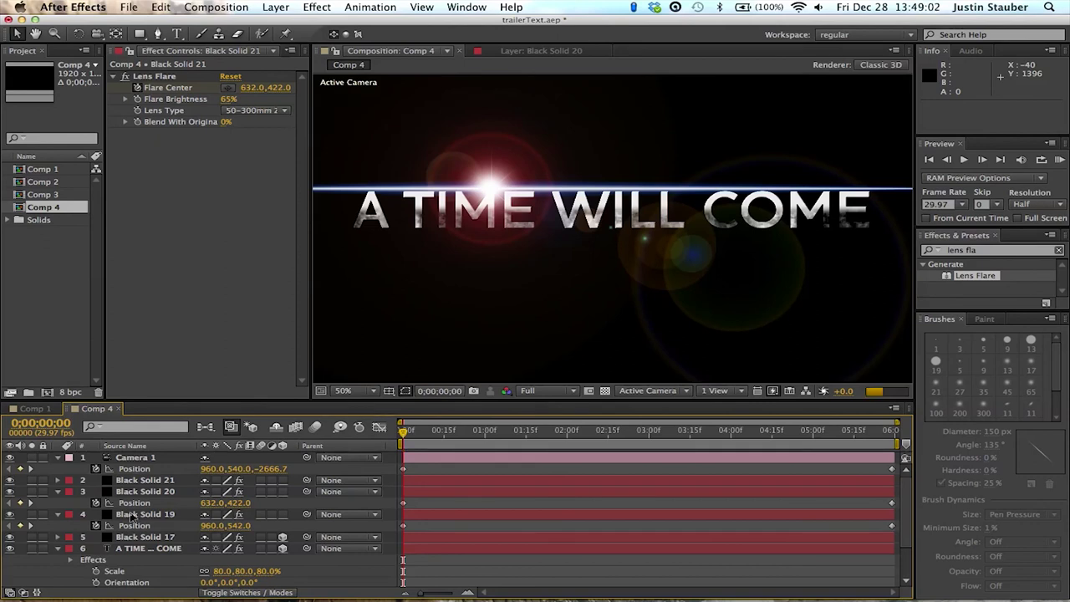
# - Rename Black Solid 18, 17 and 19 to 'background', 'fractalNoise' and 'beam'
pyautogui.click(57, 548)
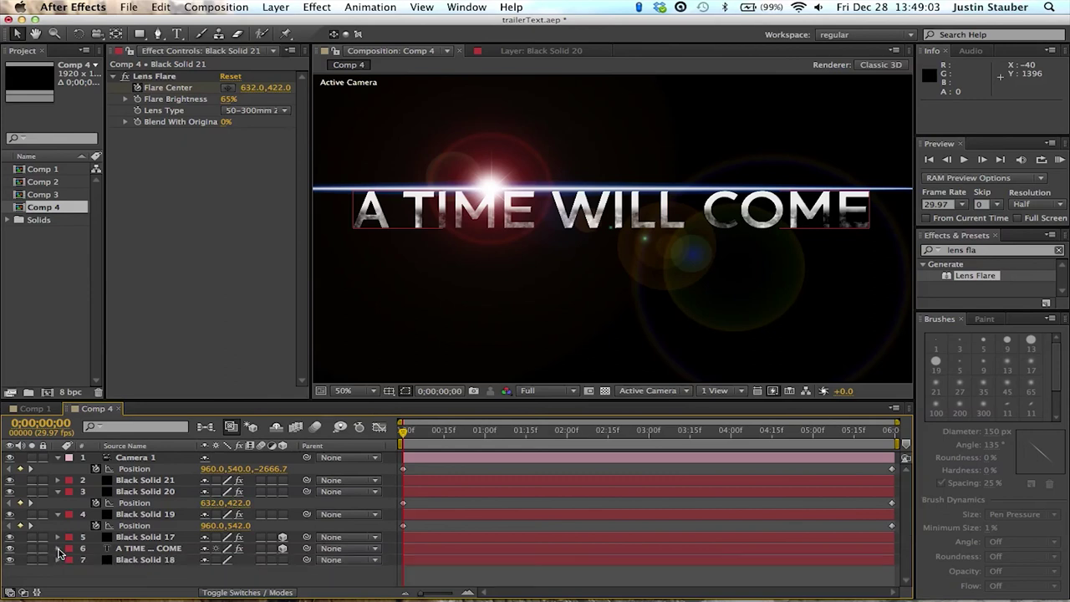
pyautogui.click(144, 559)
pyautogui.press('Return')
pyautogui.write('ba')
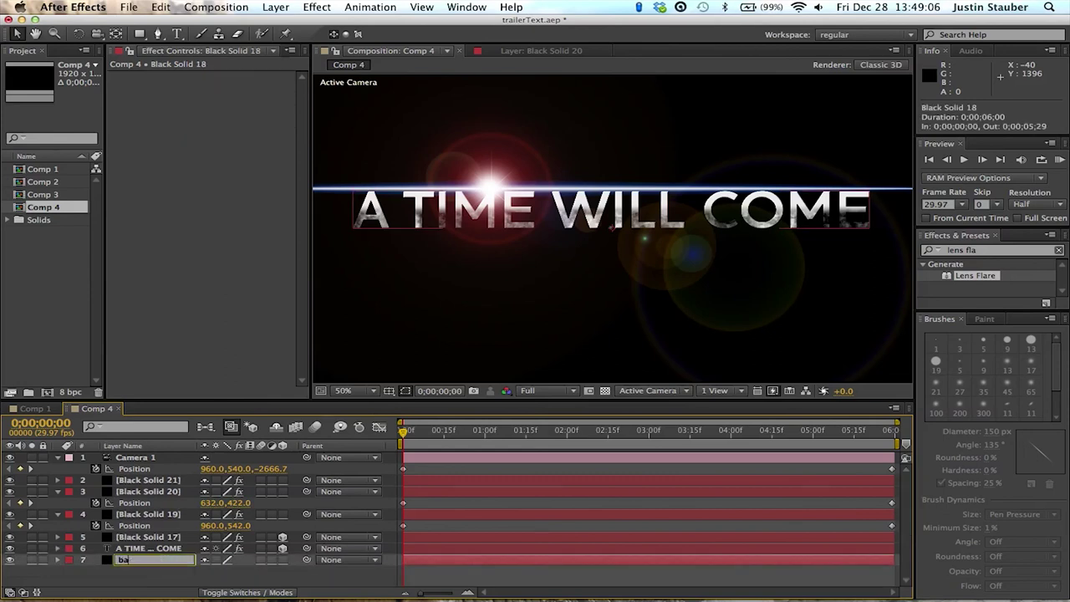
pyautogui.write('ckground')
pyautogui.press('Return')
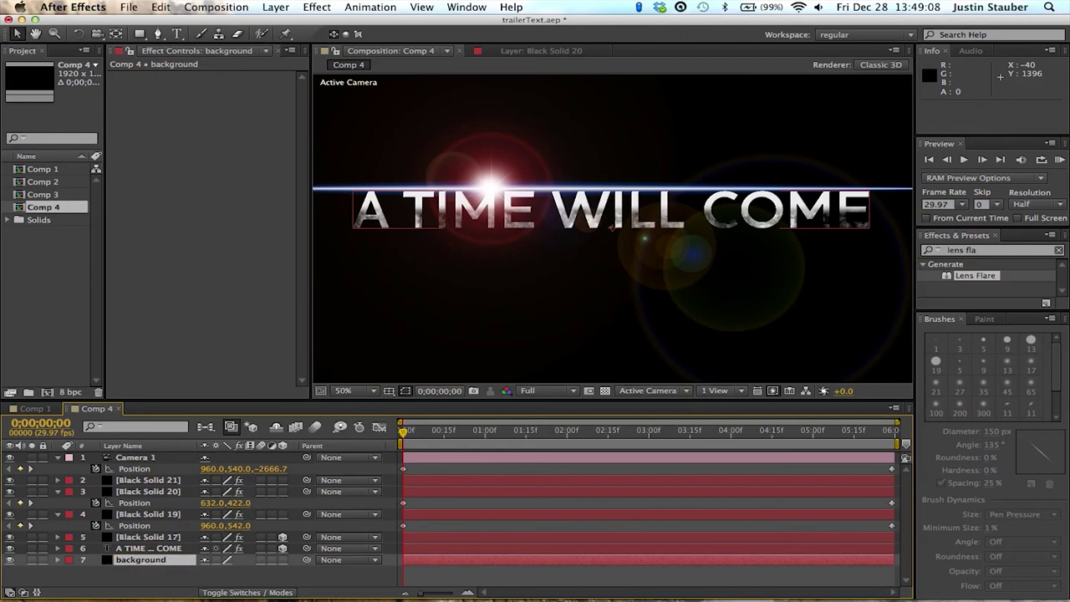
pyautogui.click(172, 537)
pyautogui.press('Return')
pyautogui.write('f')
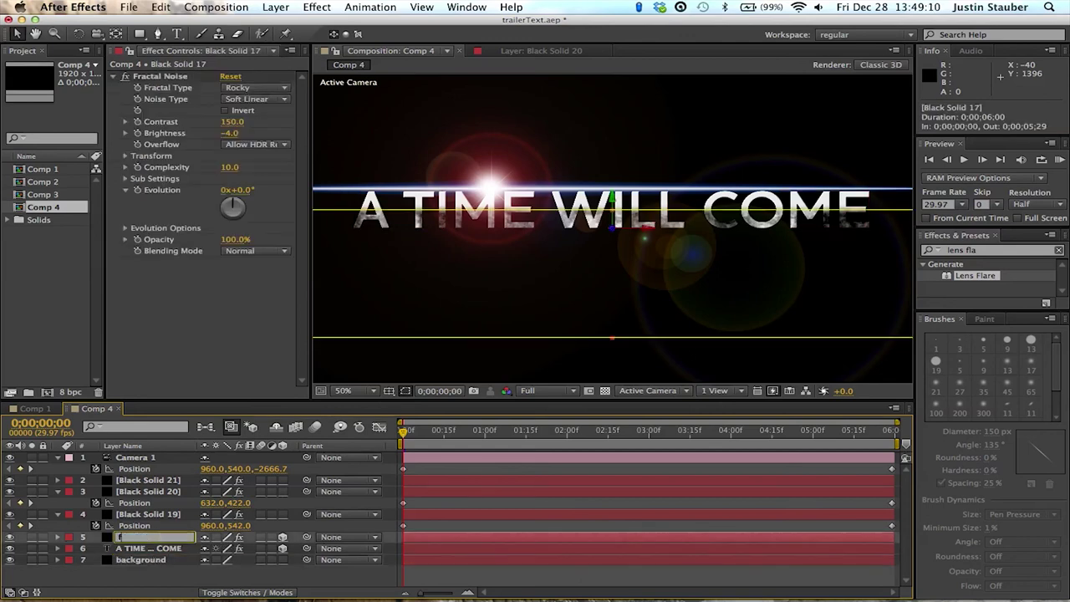
pyautogui.write('ractalNoise')
pyautogui.press('Return')
pyautogui.click(147, 514)
pyautogui.press('Return')
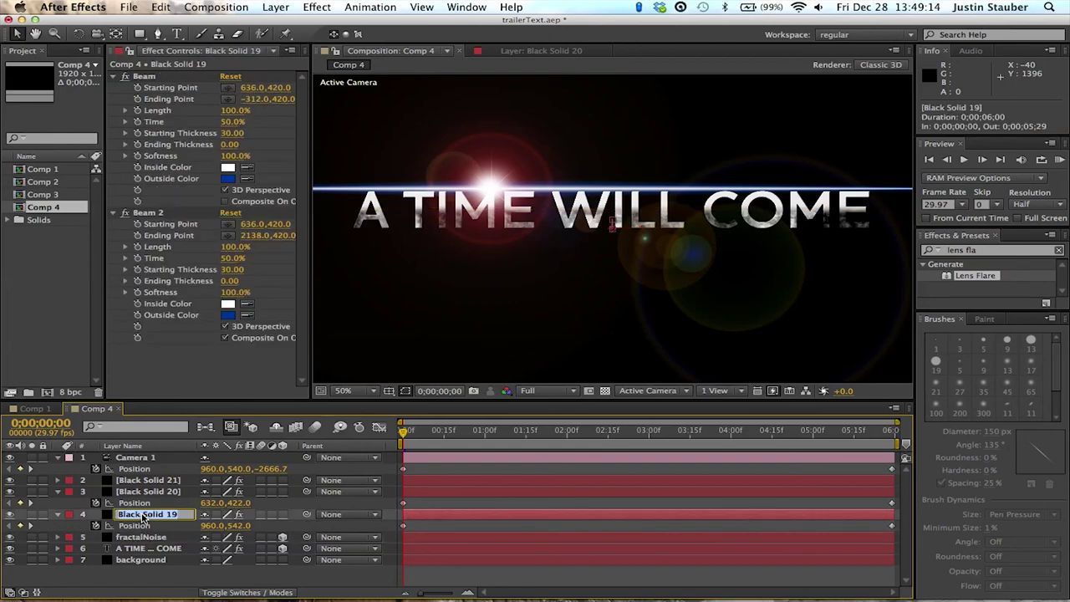
pyautogui.write('beam')
pyautogui.press('Return')
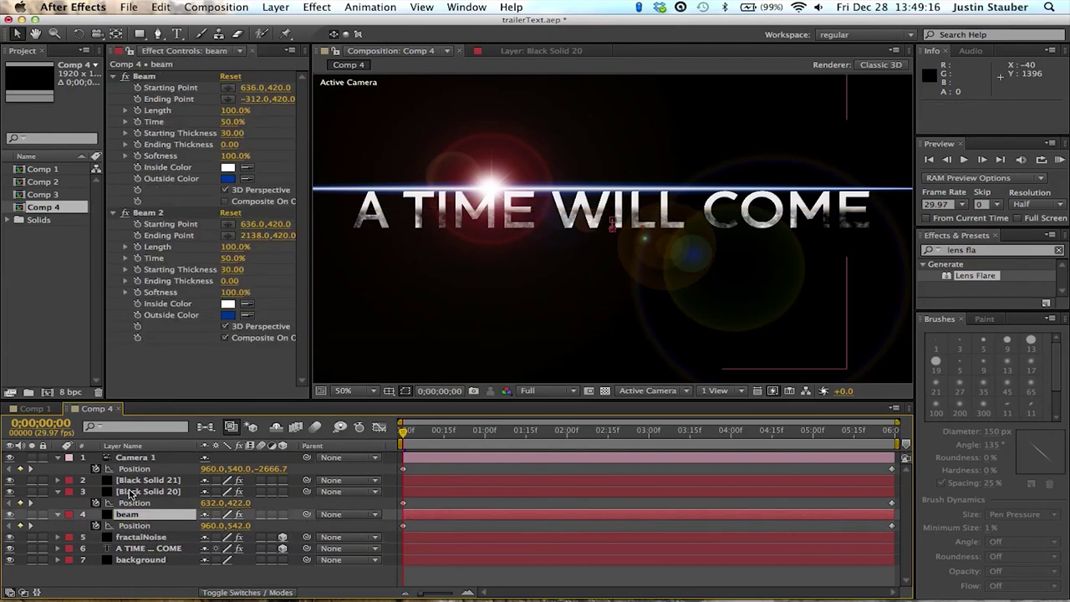